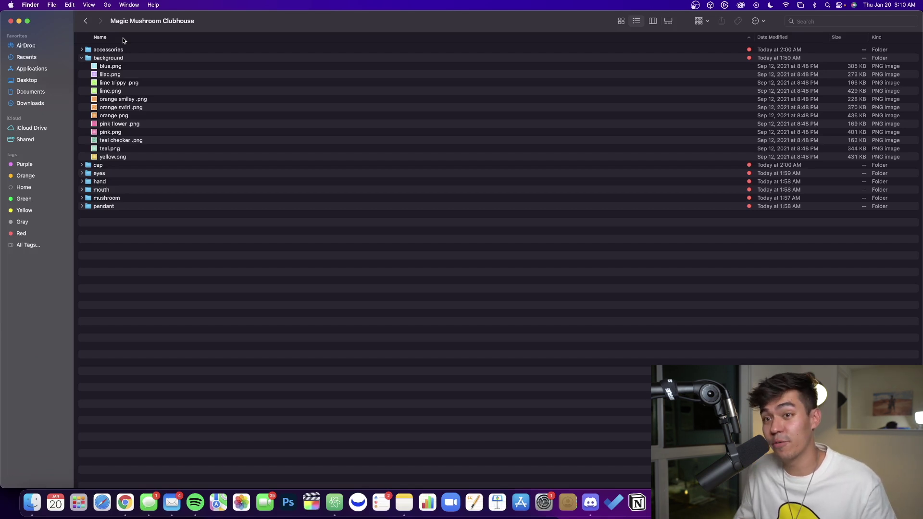
Quick Look the blue and lilac background images.
left_click(120, 67)
key("space")
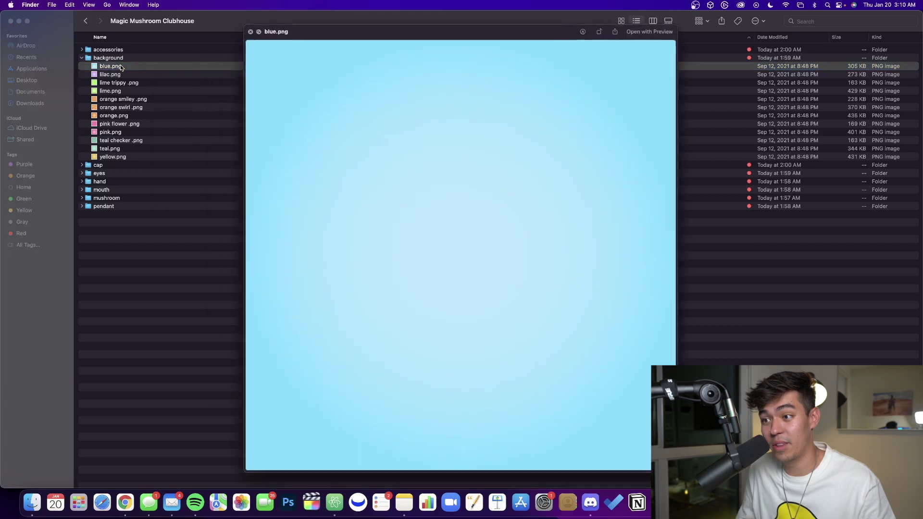
key("Down")
Expand the mushroom folder and preview one of its mushroom images.
key("Down")
key("space")
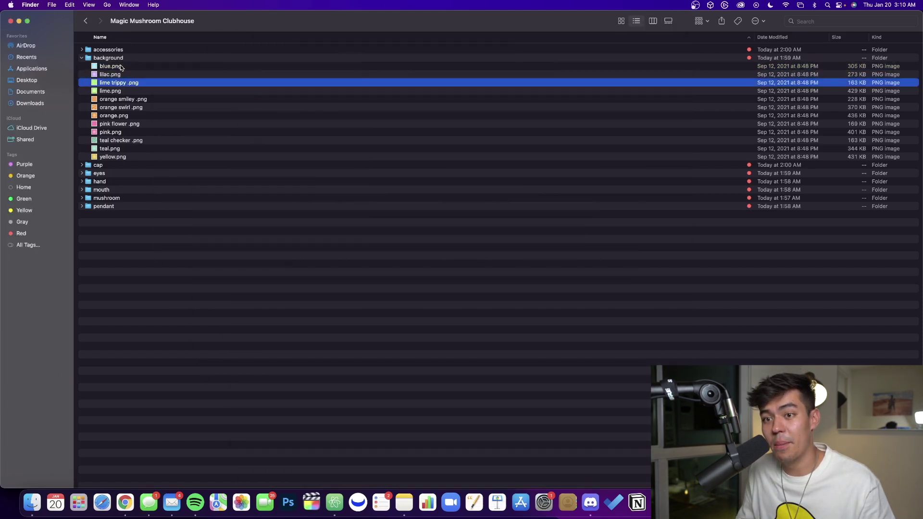
left_click(82, 200)
left_click(129, 216)
key("space")
key("Down")
key("Down")
key("Down")
key("Down")
key("Down")
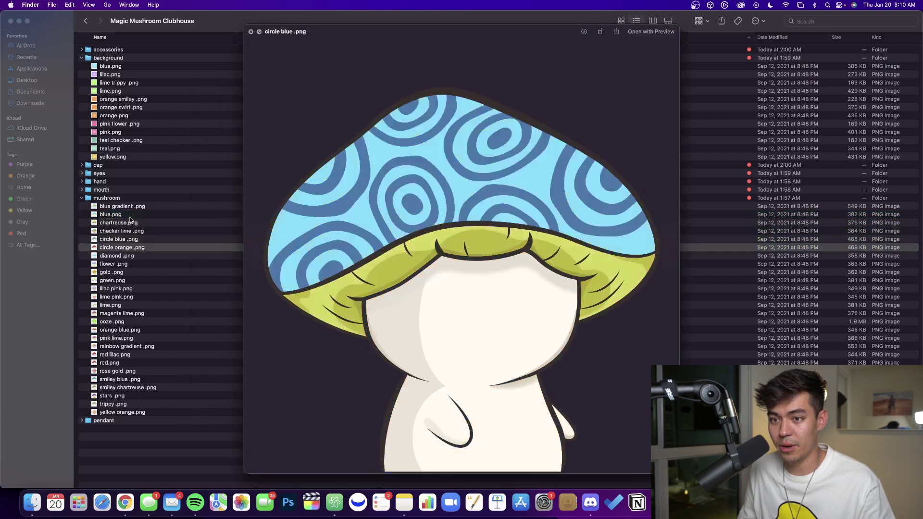
key("space")
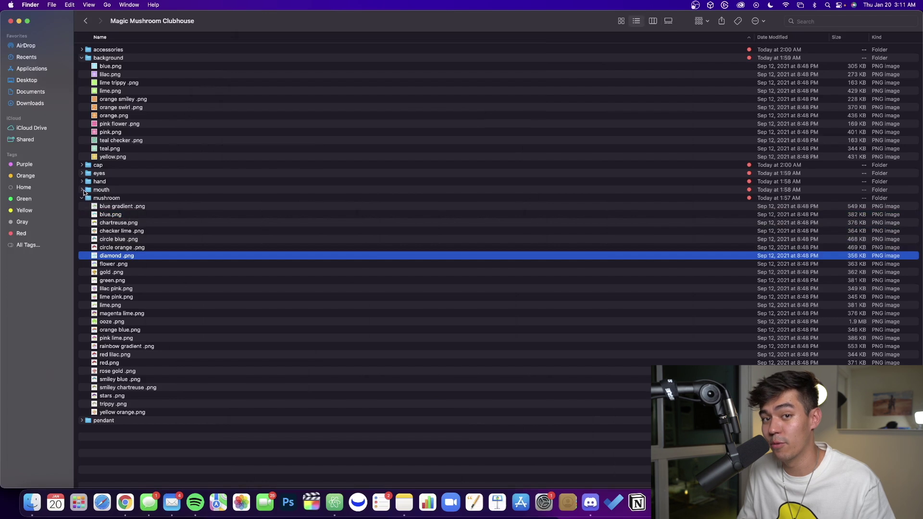
Expand the mouth folder and preview the bubble gum and following mouth images.
left_click(83, 190)
left_click(110, 200)
key("space")
key("Down")
key("Down")
key("Down")
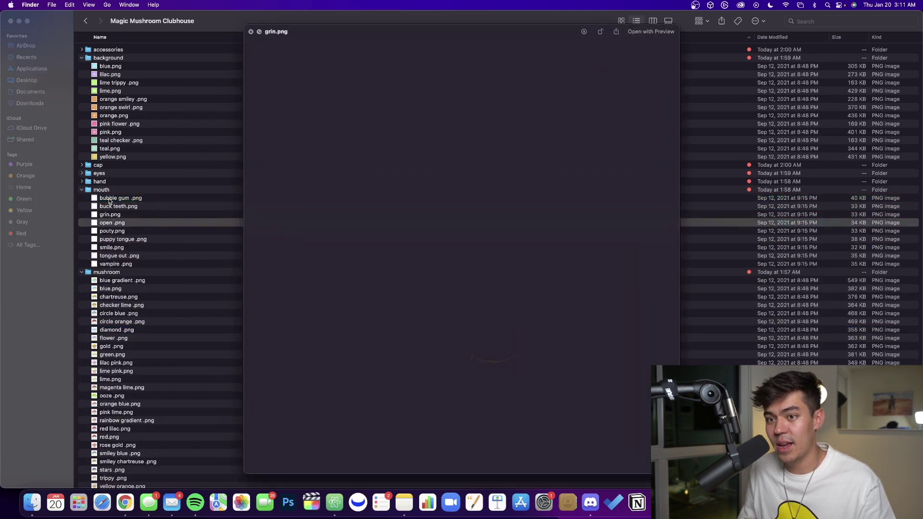
key("space")
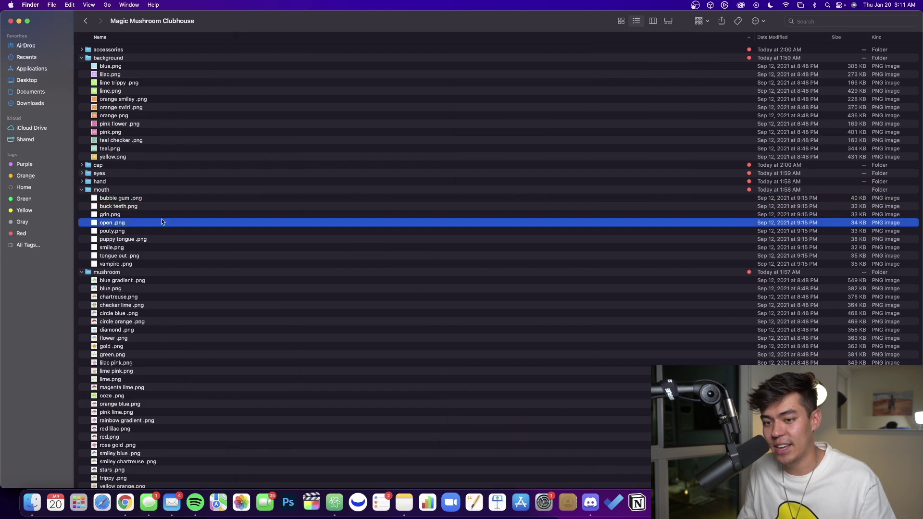
Preview the circle blue mushroom image, then select the eyes folder.
scroll(163, 222, "down", 3)
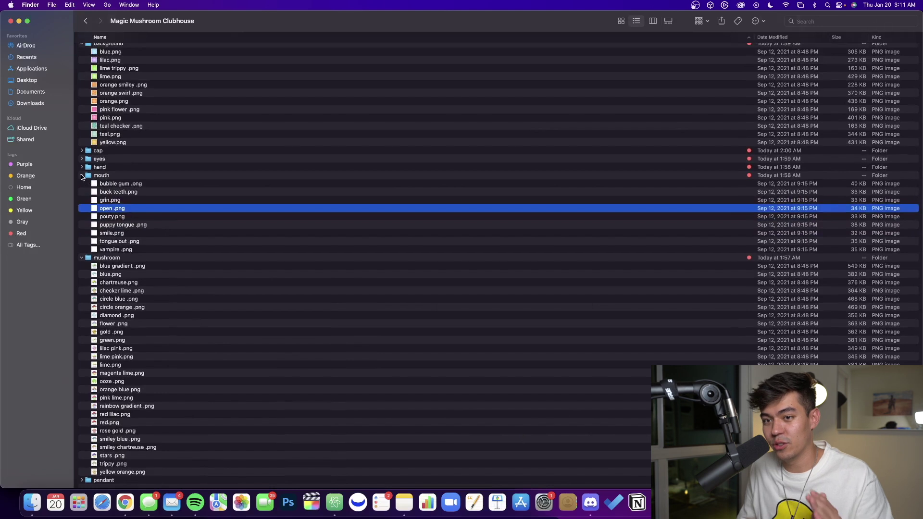
left_click(184, 301)
key("space")
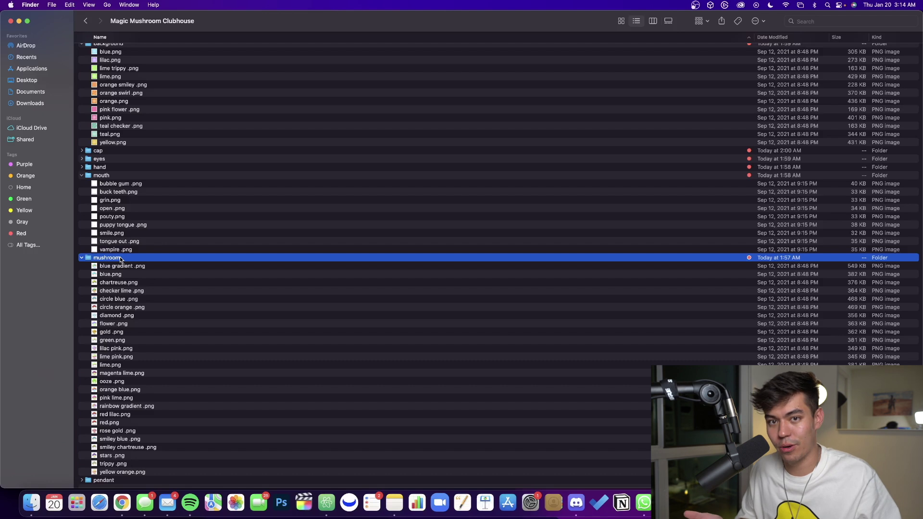
left_click(202, 158)
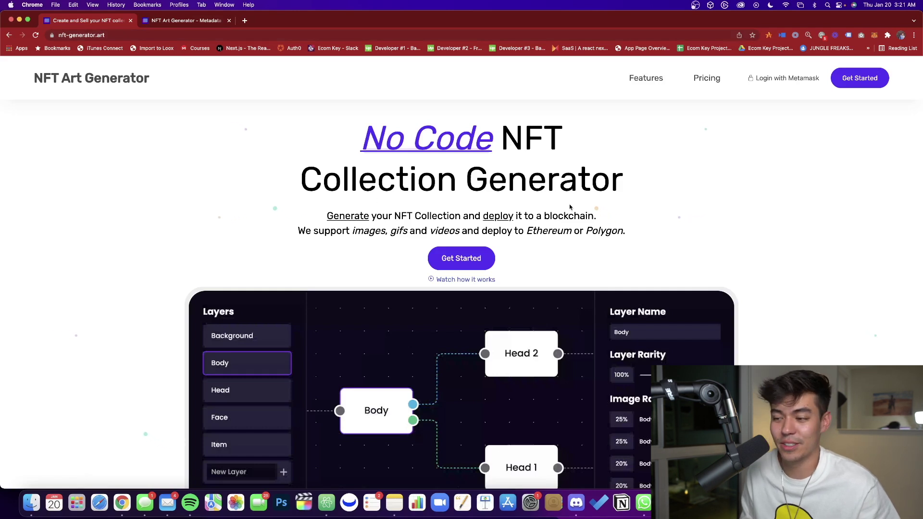
Launch the collection editor from the landing page and close the 'Not sure where to start?' banner.
scroll(570, 206, "down", 5)
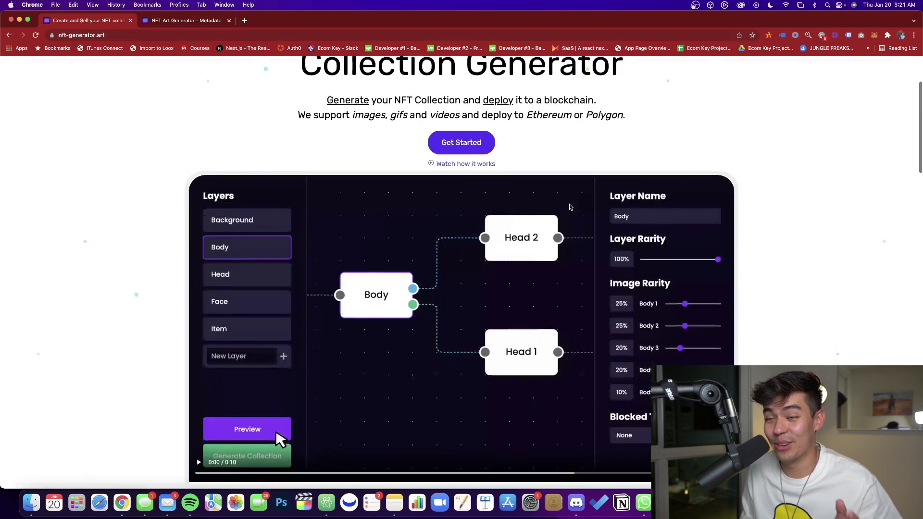
scroll(570, 206, "up", 4)
scroll(570, 207, "up", 1)
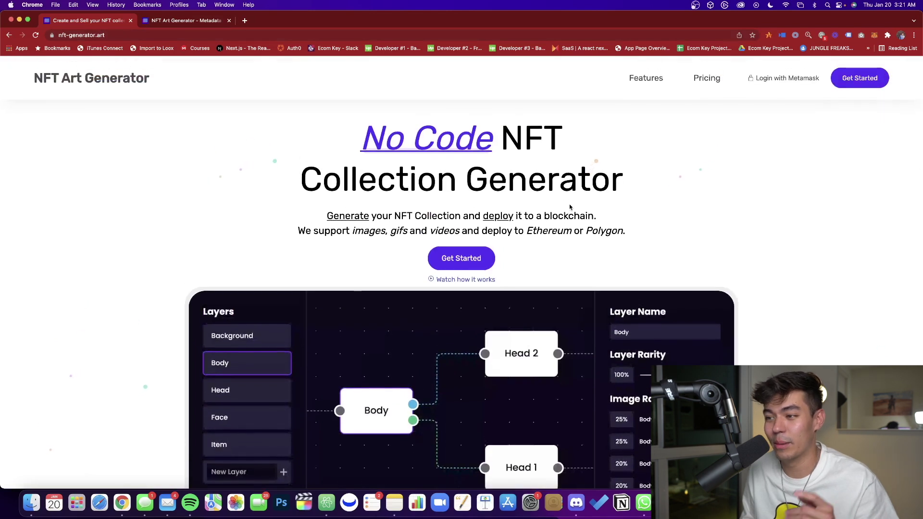
left_click(485, 261)
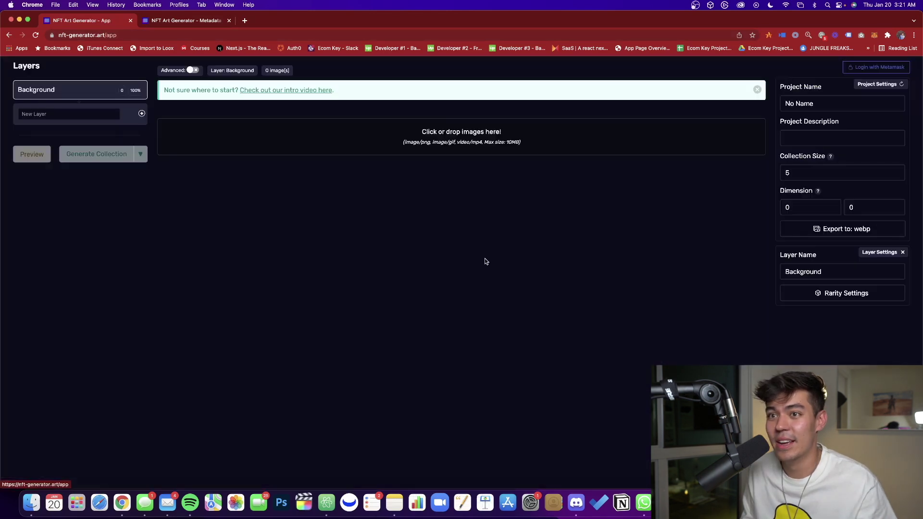
left_click(757, 90)
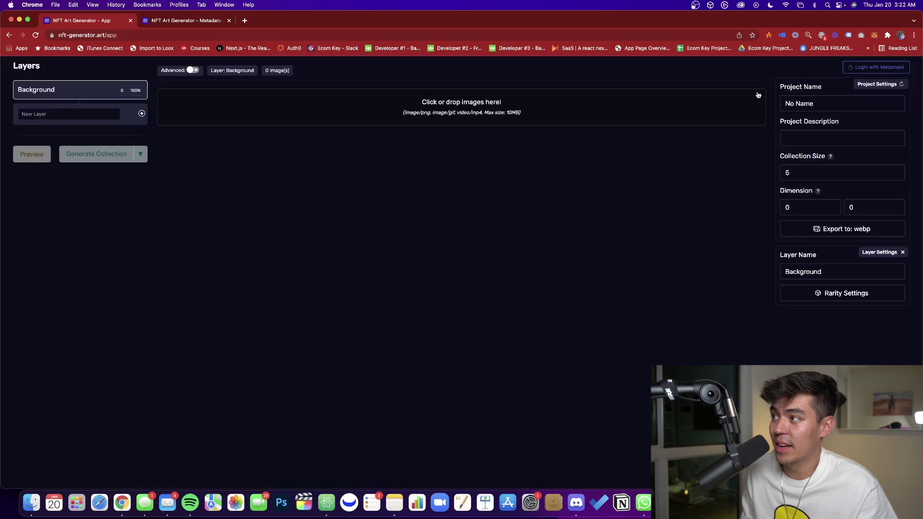
Unlock the MetaMask wallet with its password to log in.
left_click(876, 37)
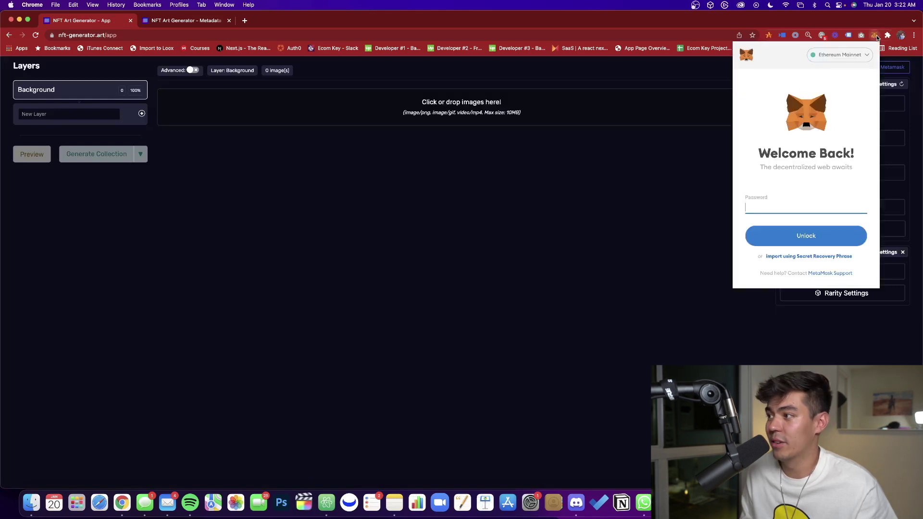
key("Return")
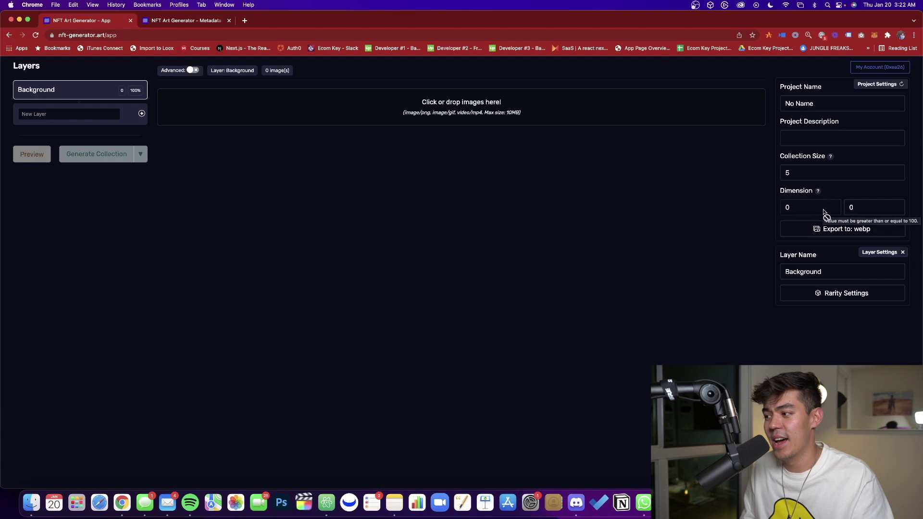
Name the project 'Magic Mushroom Clubhouse' with the description 'Test'.
left_click(825, 107)
type("Magic Mushroom Clubhouse")
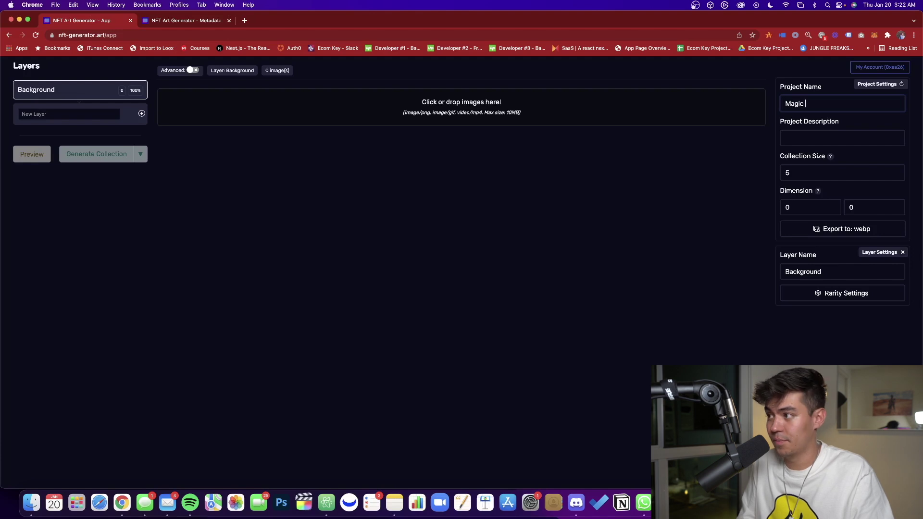
left_click(827, 139)
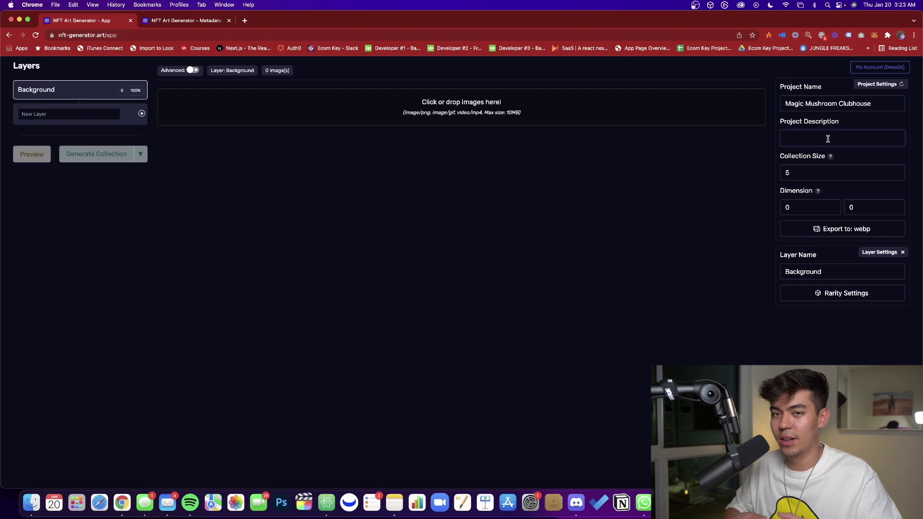
type("Test")
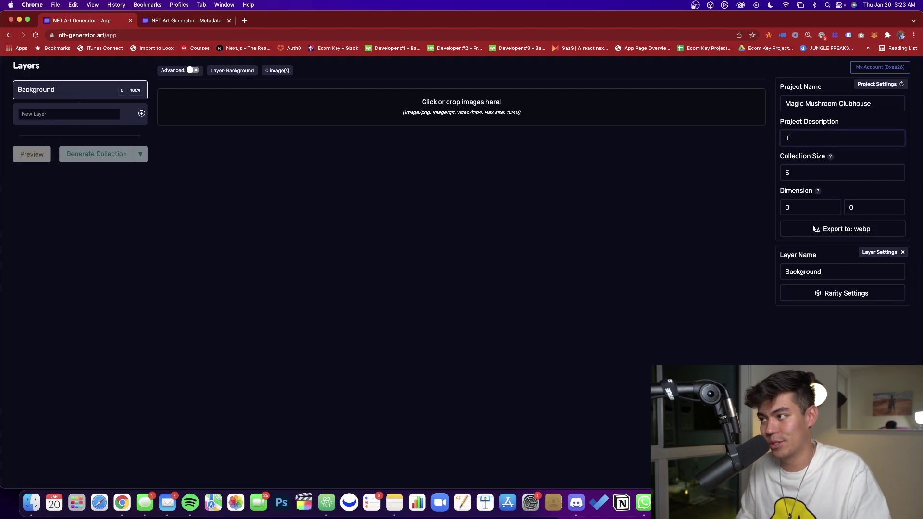
Change the collection size to 10.
left_click(805, 174)
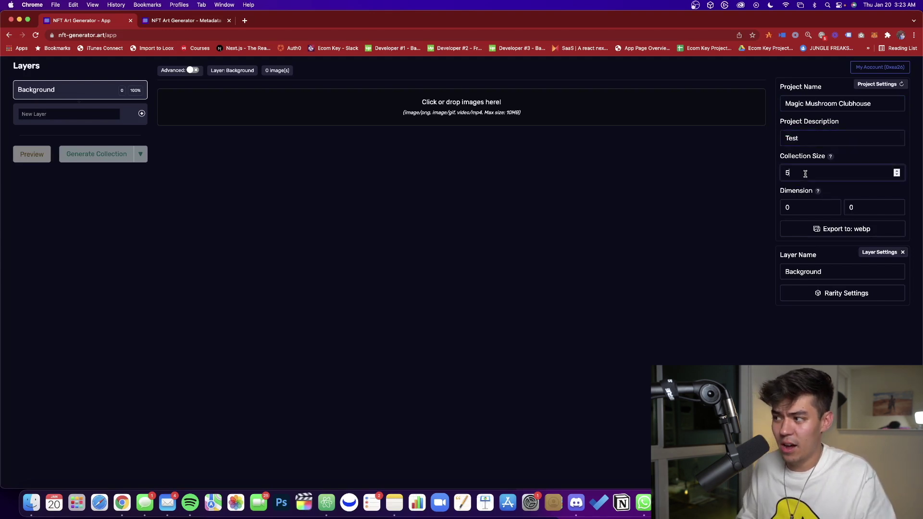
key("BackSpace")
type("1000")
key("BackSpace")
key("BackSpace")
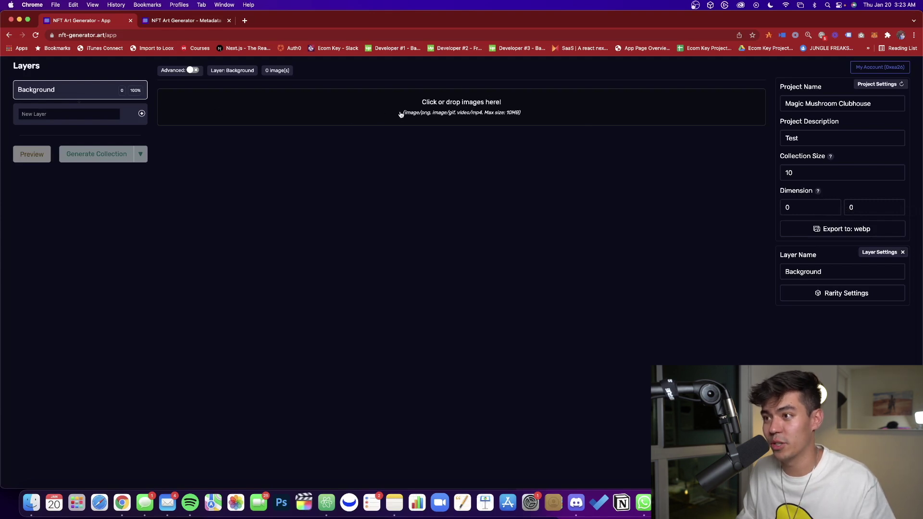
Upload all 12 background PNGs, from teal checker onward, into the Background layer.
left_click(461, 108)
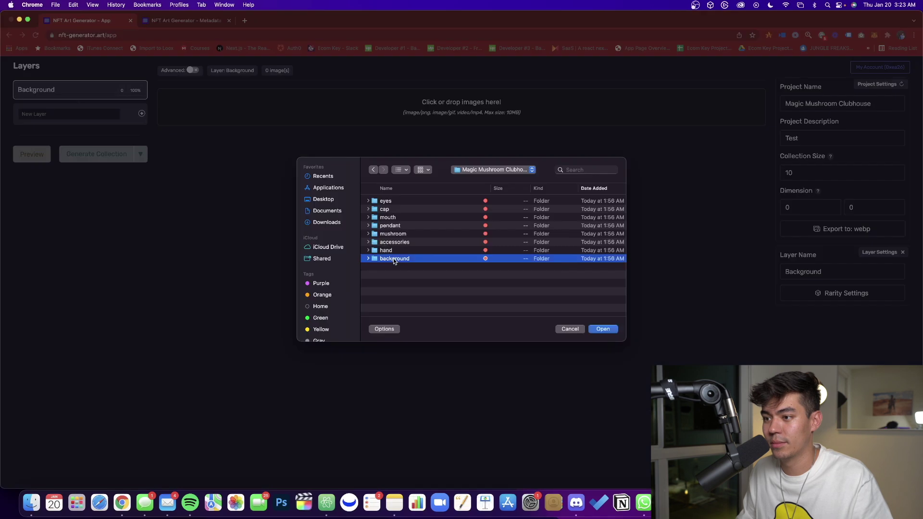
left_click(406, 202)
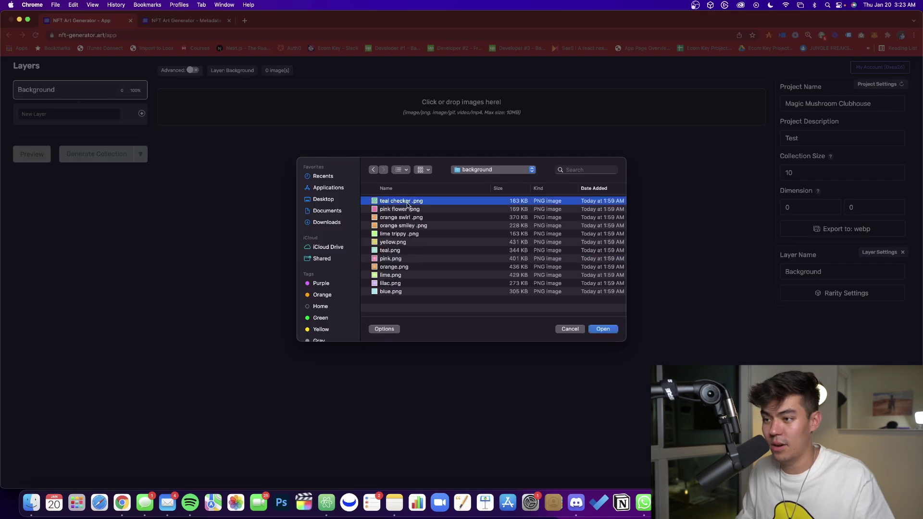
left_click(400, 291, "shift")
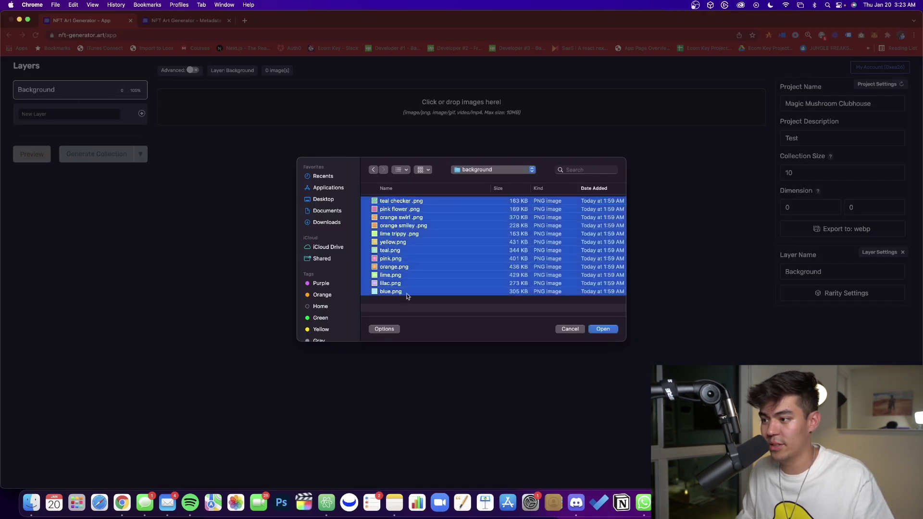
left_click(599, 327)
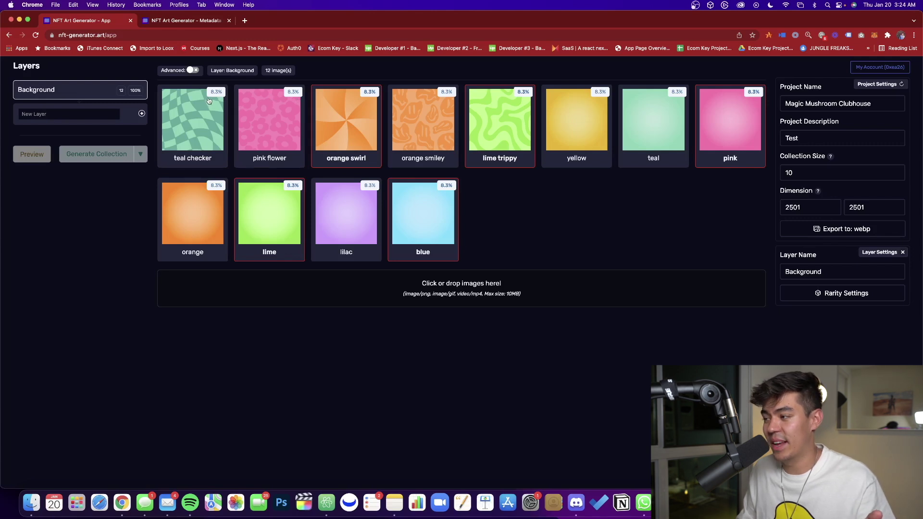
mouse_move(404, 219)
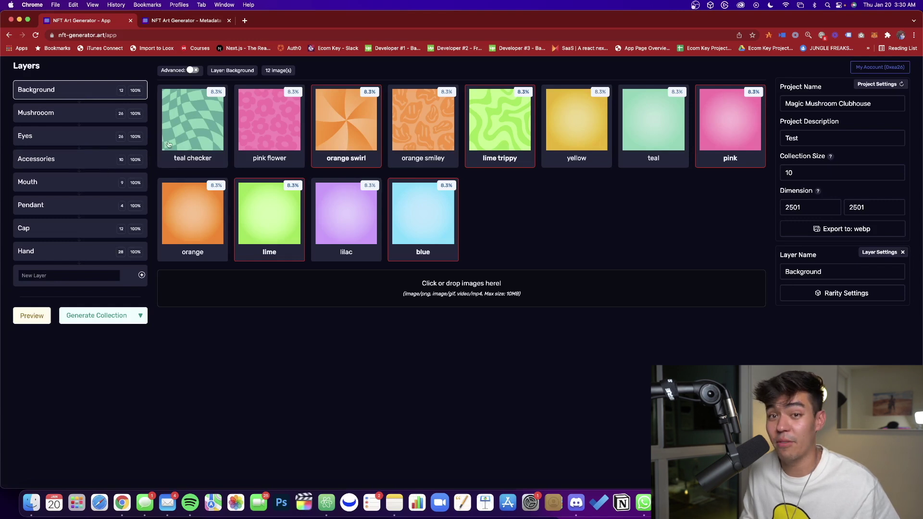
Delete the wrongly sized 'none' image from Pendant, then check the Mouth and Background layers.
left_click(92, 117)
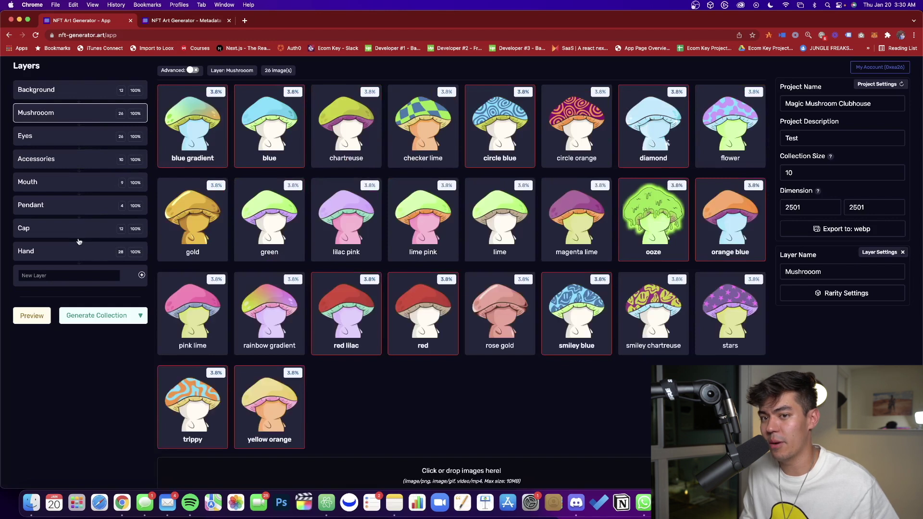
left_click(66, 205)
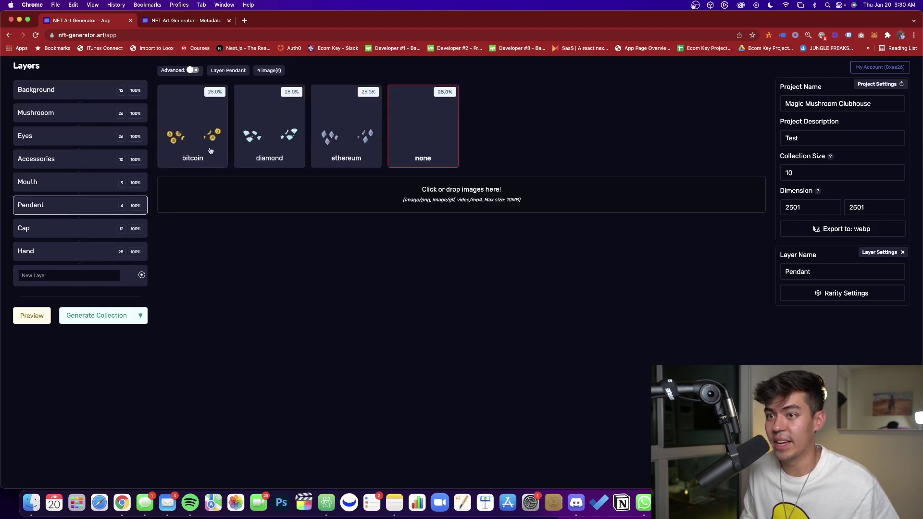
mouse_move(402, 148)
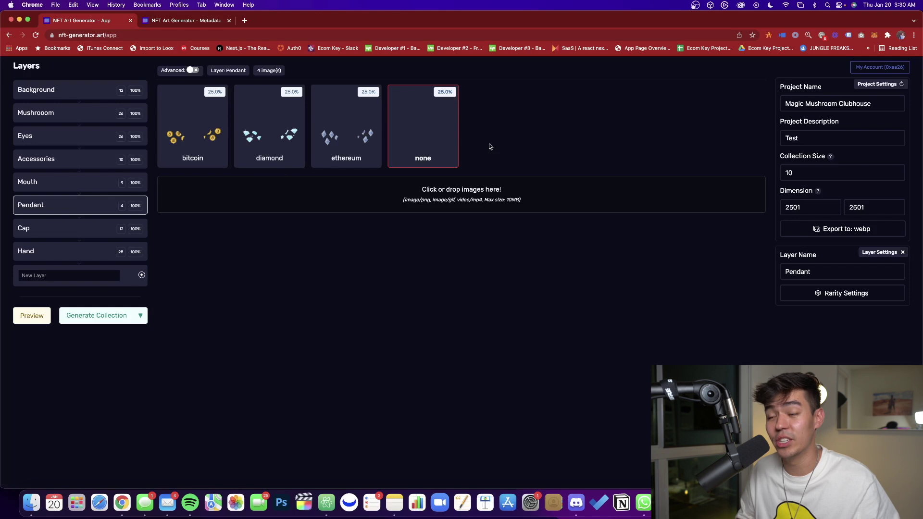
left_click(427, 117)
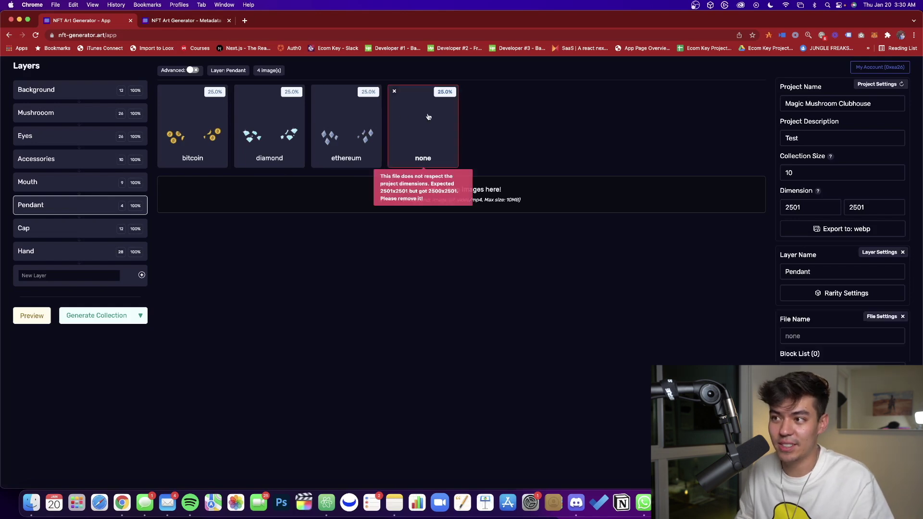
left_click(393, 92)
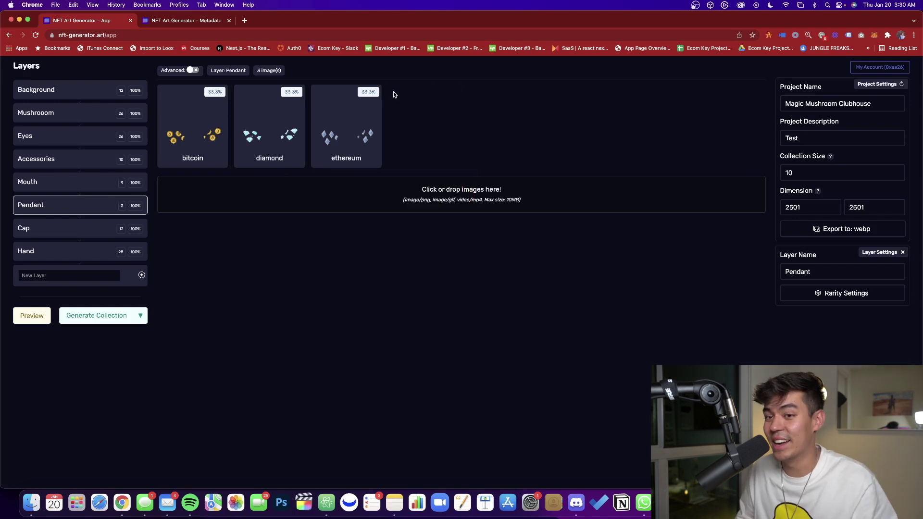
left_click(63, 184)
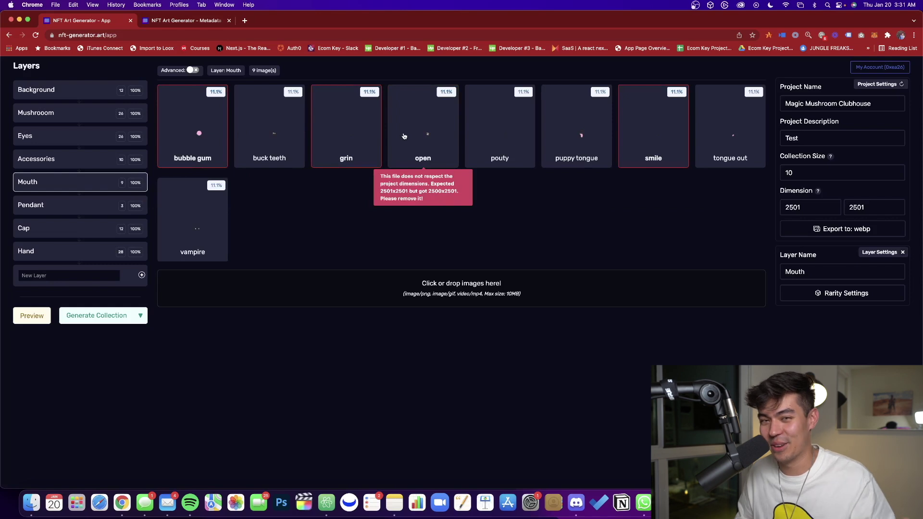
left_click(101, 97)
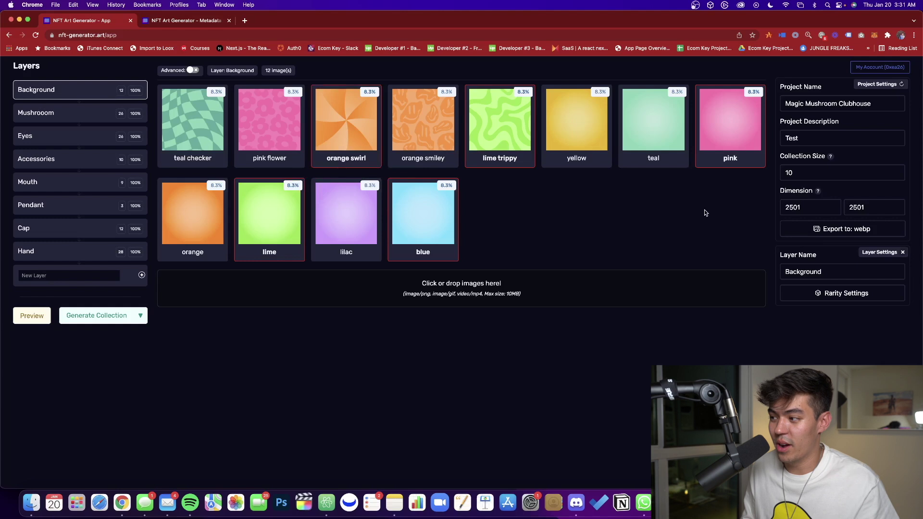
In Background rarity settings, make the yellow background more common.
left_click(841, 295)
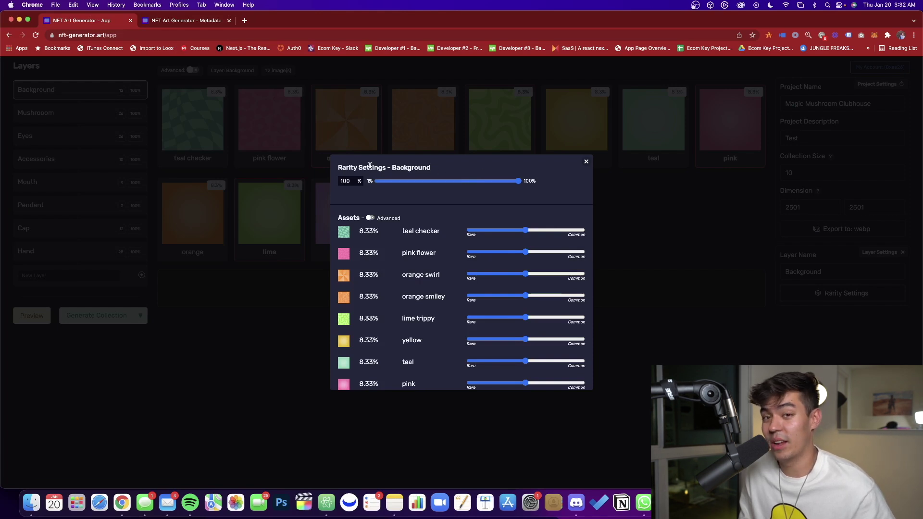
scroll(461, 236, "up", 2)
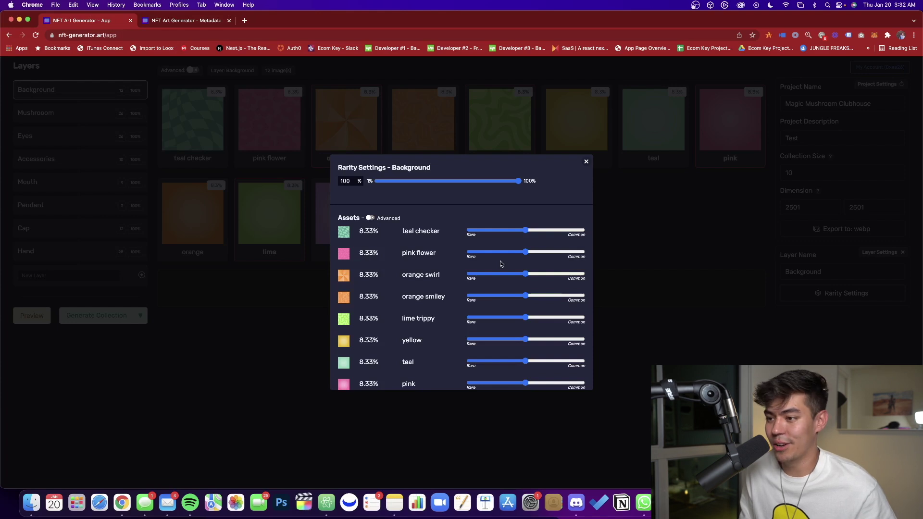
scroll(507, 238, "down", 1)
scroll(502, 237, "up", 1)
scroll(492, 274, "down", 5)
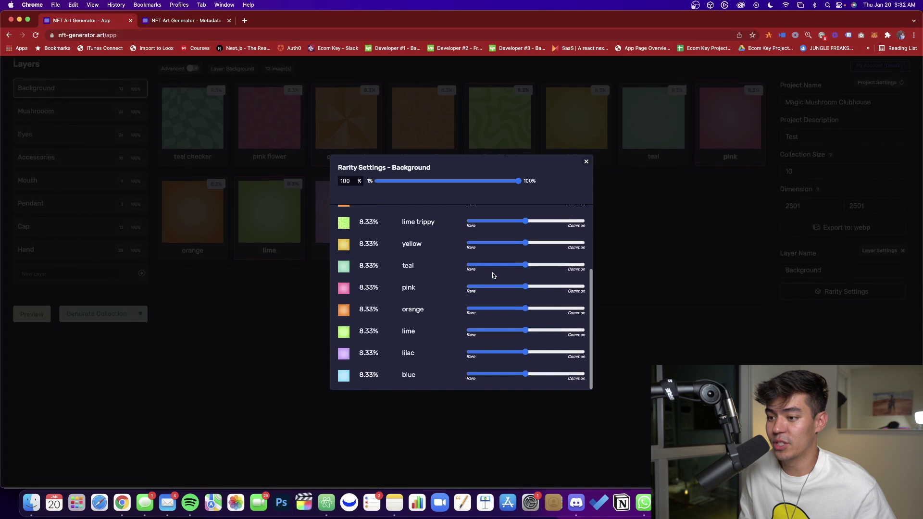
left_click_drag(526, 242, 563, 375)
Make the lime trippy background rarer, then review the Mushroom and Pendant layers.
scroll(522, 309, "up", 5)
left_click_drag(524, 310, 501, 231)
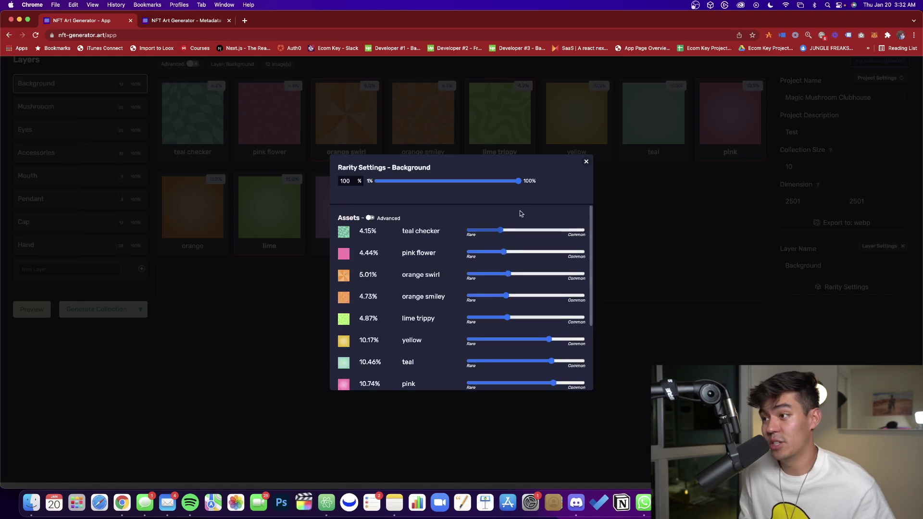
scroll(643, 271, "down", 3)
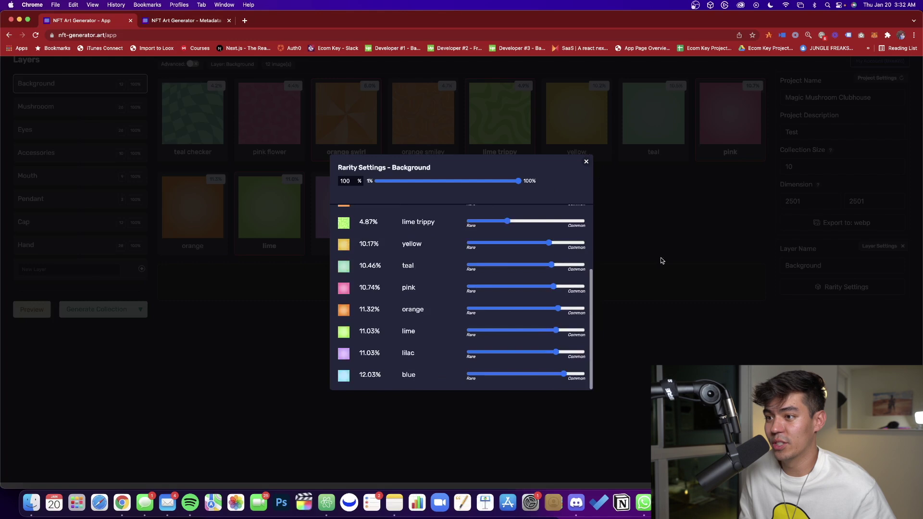
left_click(586, 159)
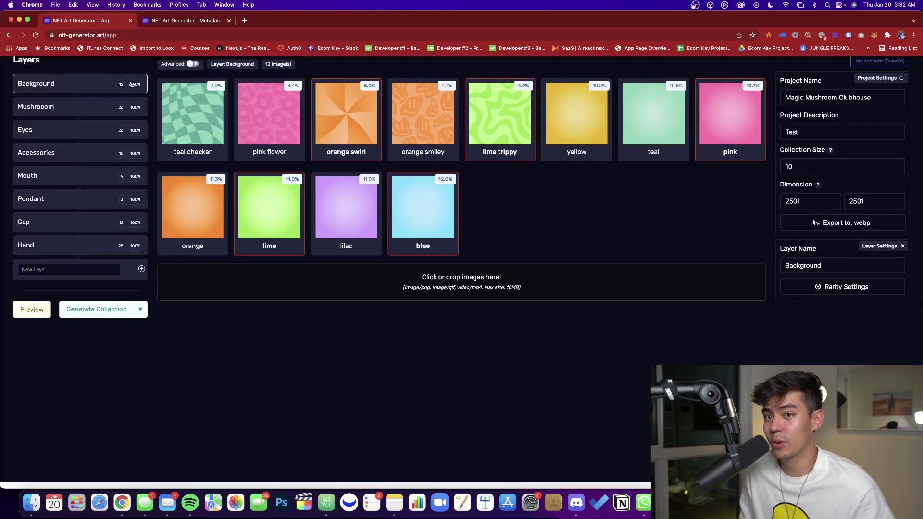
left_click(76, 107)
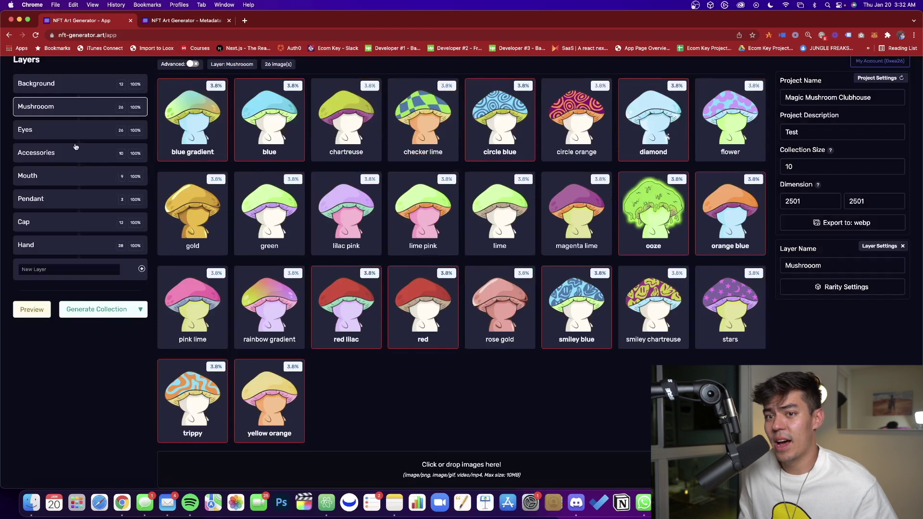
left_click(71, 202)
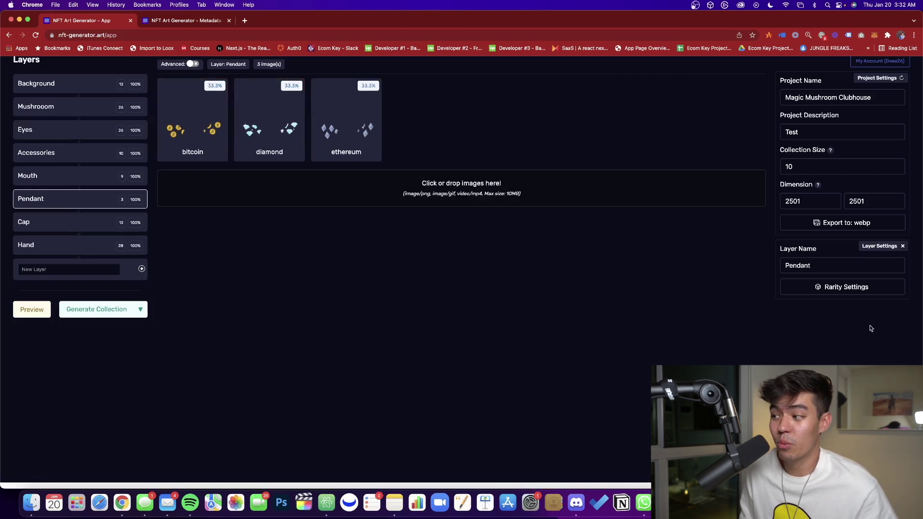
Lower the Pendant layer's appearance frequency to below 50%.
left_click(847, 292)
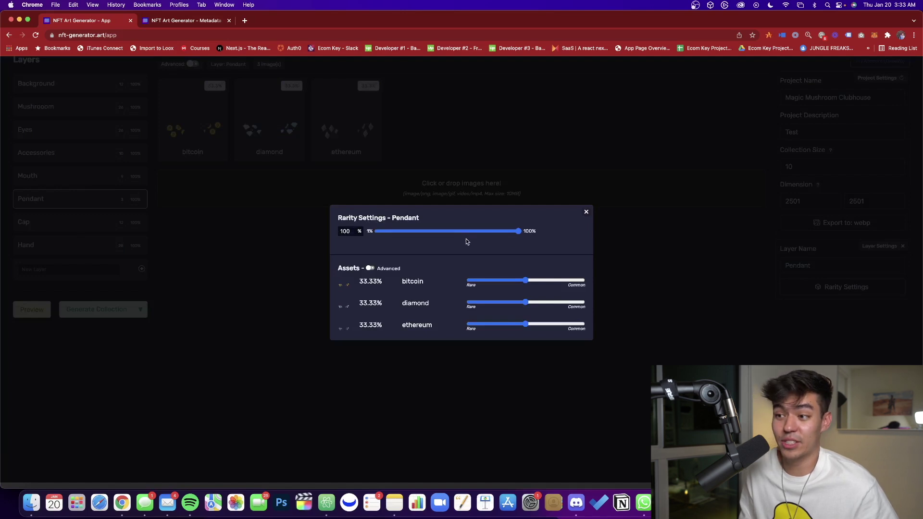
left_click_drag(495, 233, 465, 235)
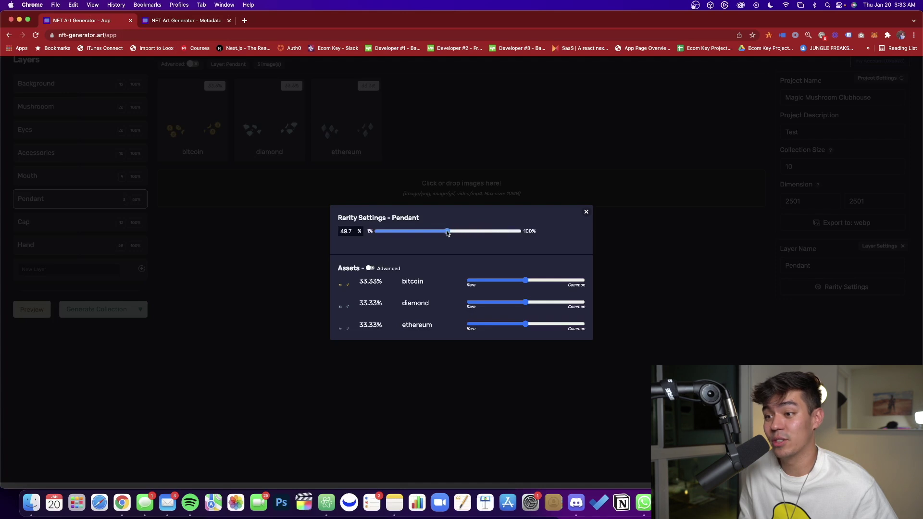
left_click_drag(447, 233, 448, 233)
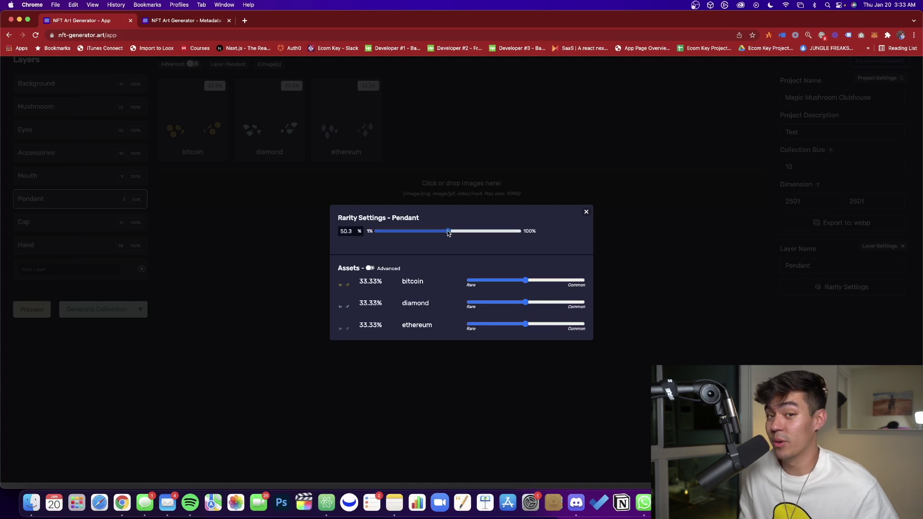
left_click_drag(447, 229, 406, 233)
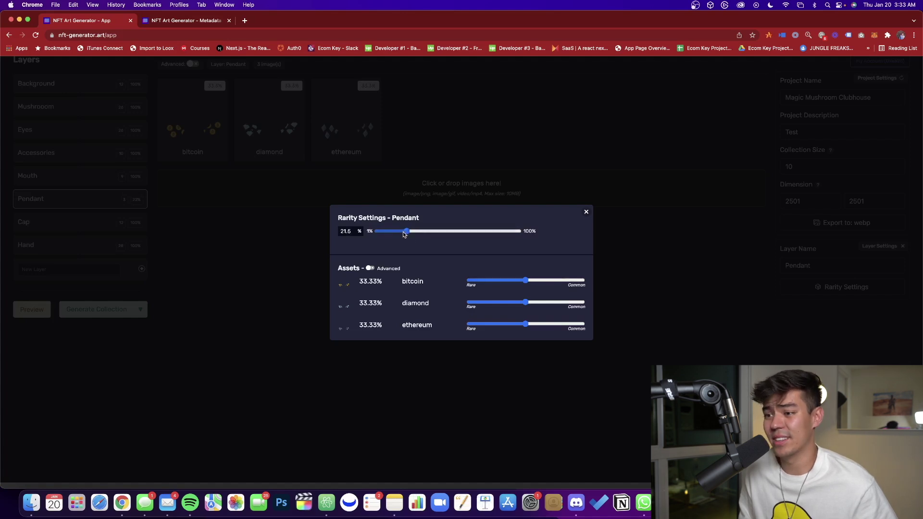
Weight pendants ethereum 53.1%, bitcoin 28.1%, diamond 18.8%, with frequency about 20%.
mouse_move(484, 284)
left_mouse_down()
mouse_move(486, 294)
mouse_move(479, 284)
left_mouse_up()
left_click(474, 303)
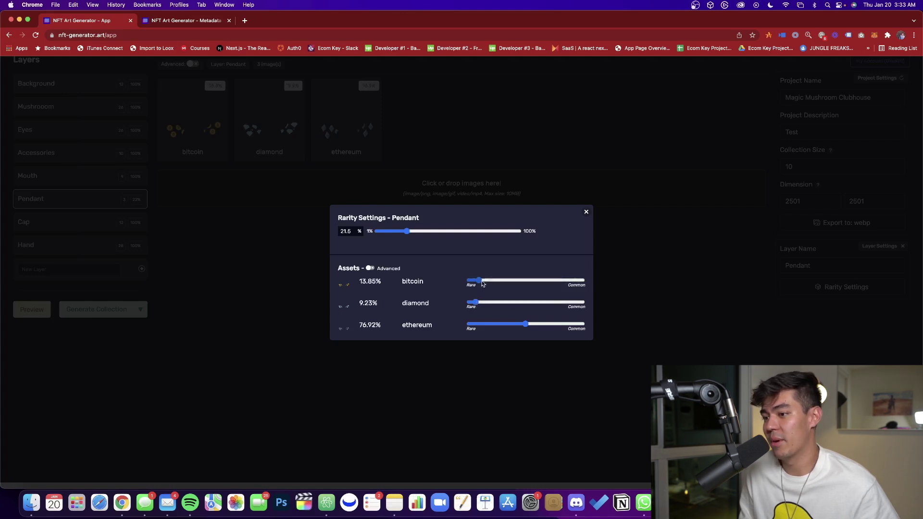
left_click(482, 324)
left_click(487, 325)
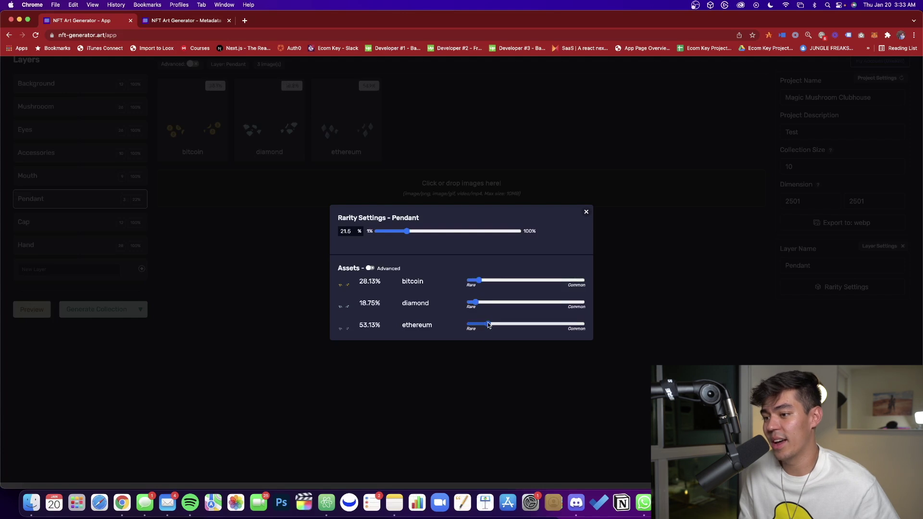
left_click_drag(392, 233, 404, 231)
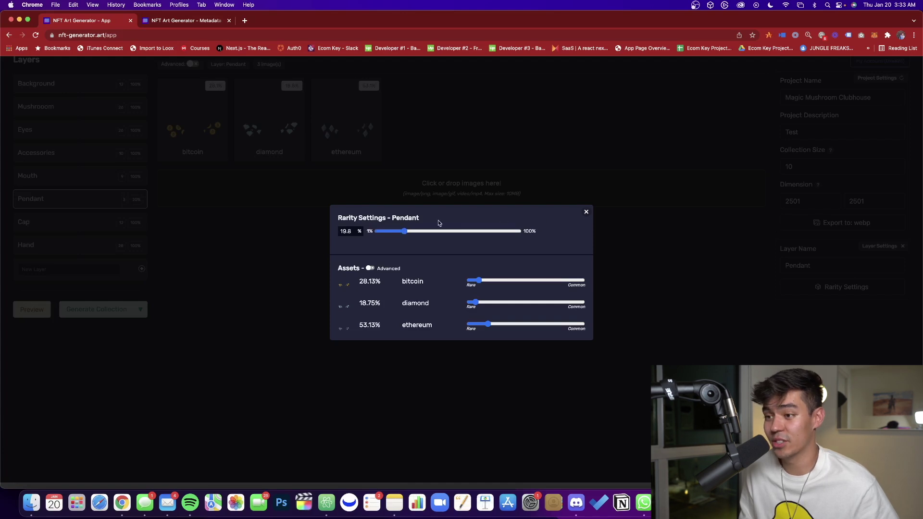
left_click(586, 213)
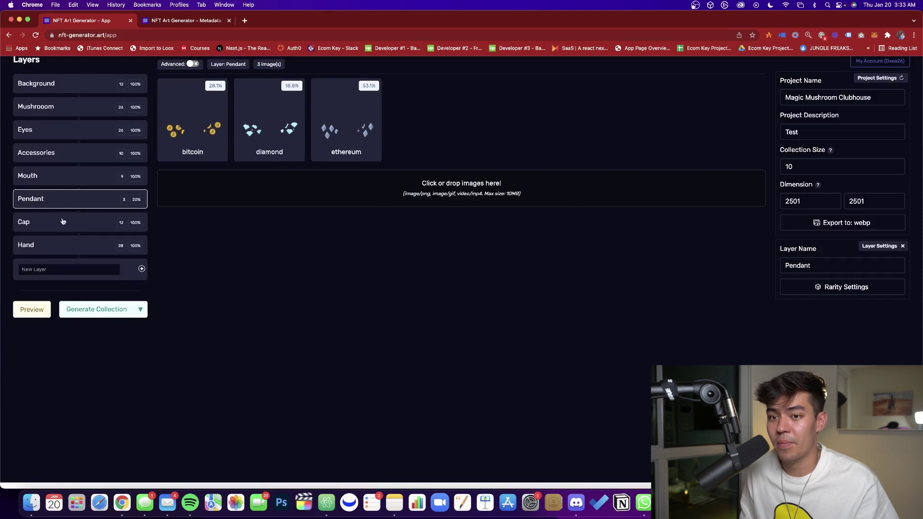
Render three random previews, ending on a blue-capped mushroom wearing a butterfly.
left_click(62, 221)
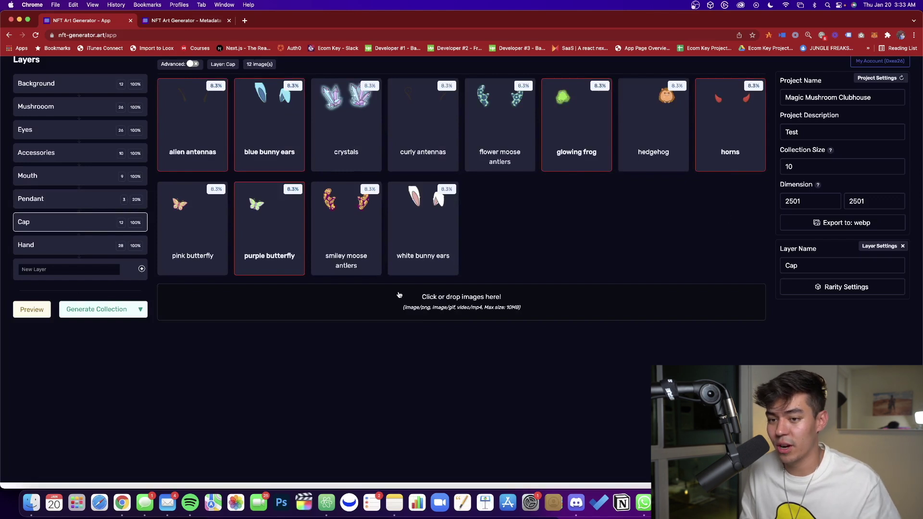
left_click(32, 310)
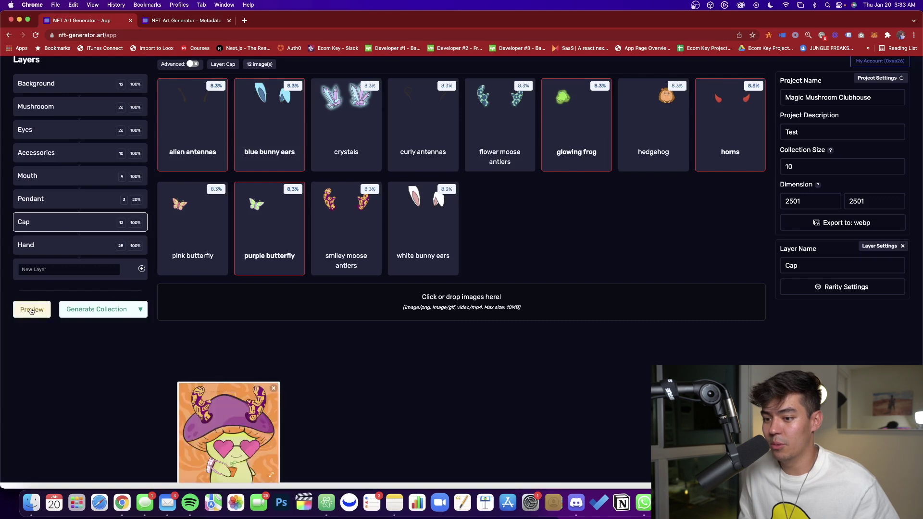
scroll(290, 420, "down", 2)
scroll(238, 365, "up", 2)
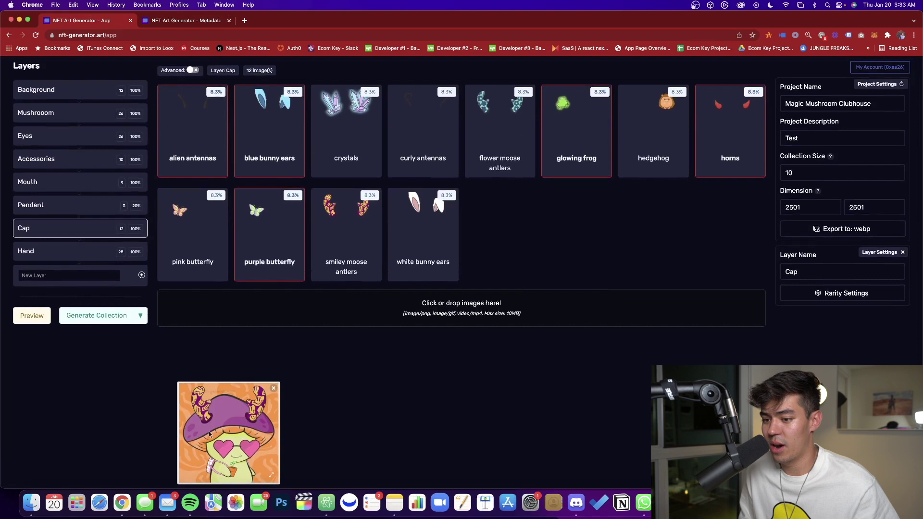
left_click(38, 316)
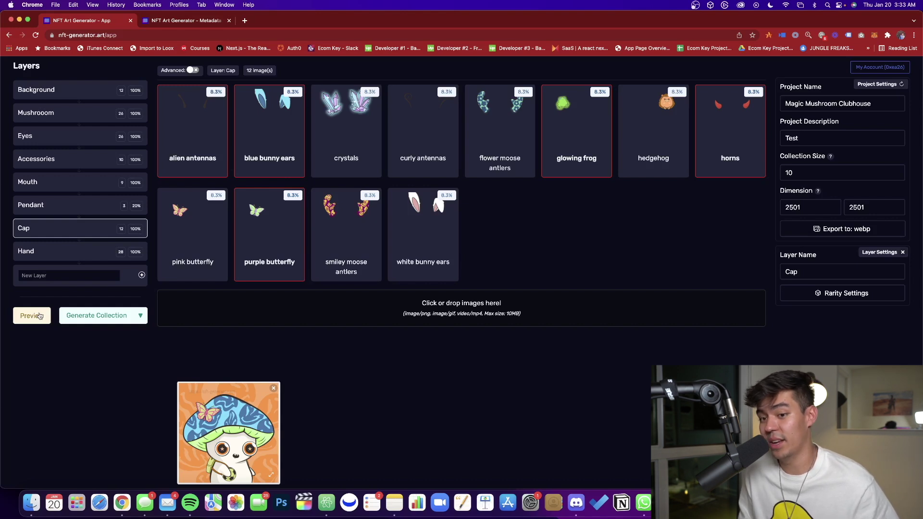
left_click(40, 316)
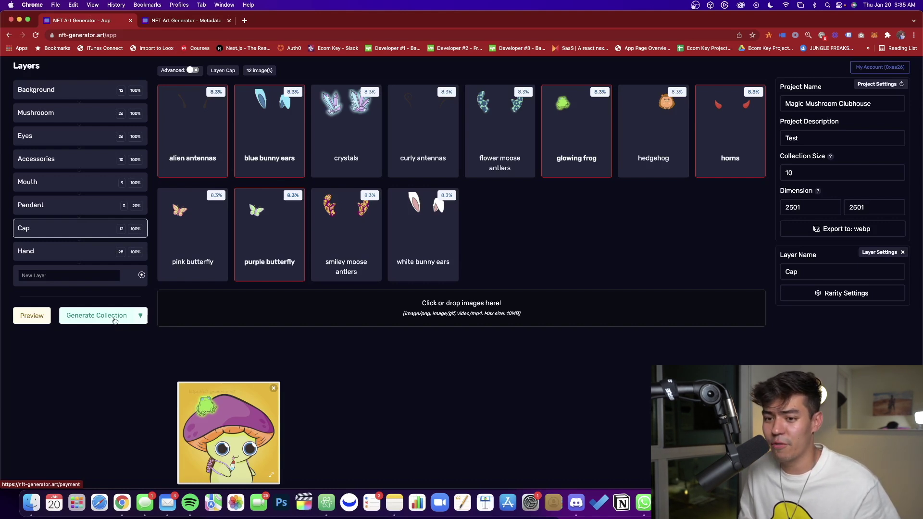
Generate all 10 NFTs and download them as sample.zip after entering an email address.
left_click(115, 321)
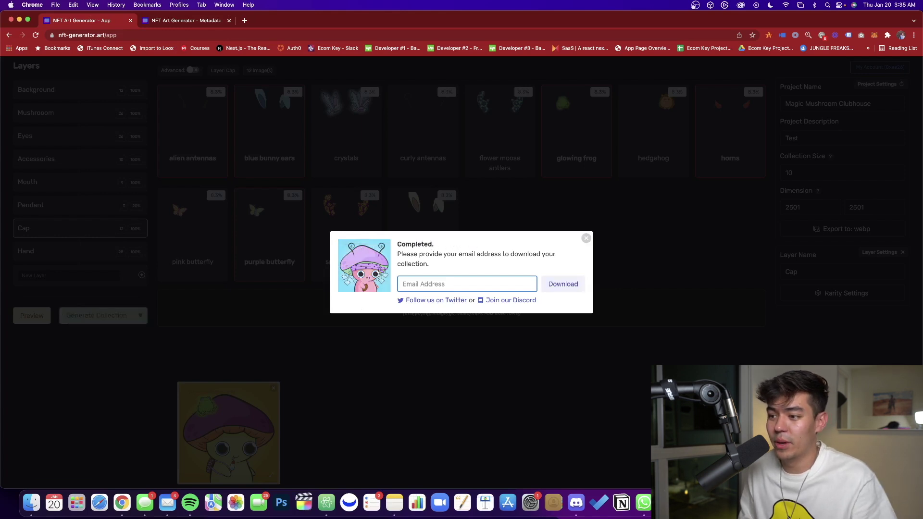
key("Return")
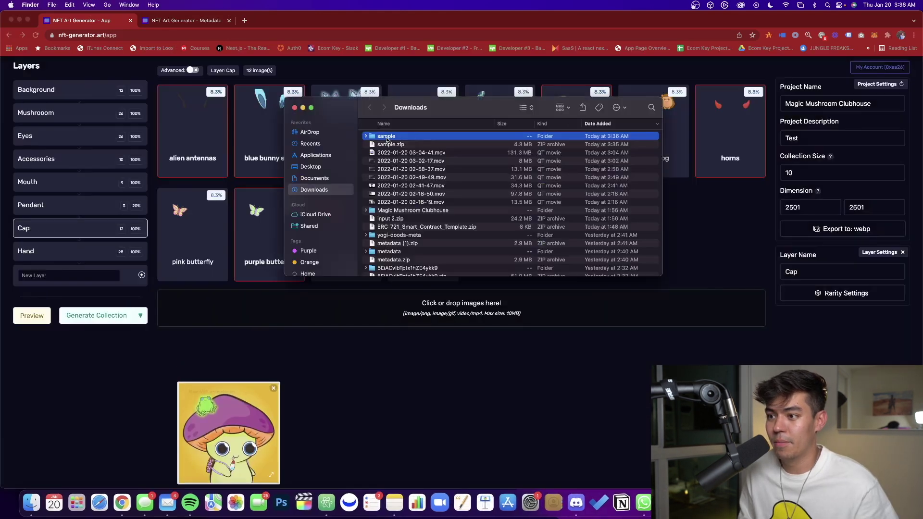
Open the downloaded sample folder and expand its assets folder to list the images.
double_click(385, 137)
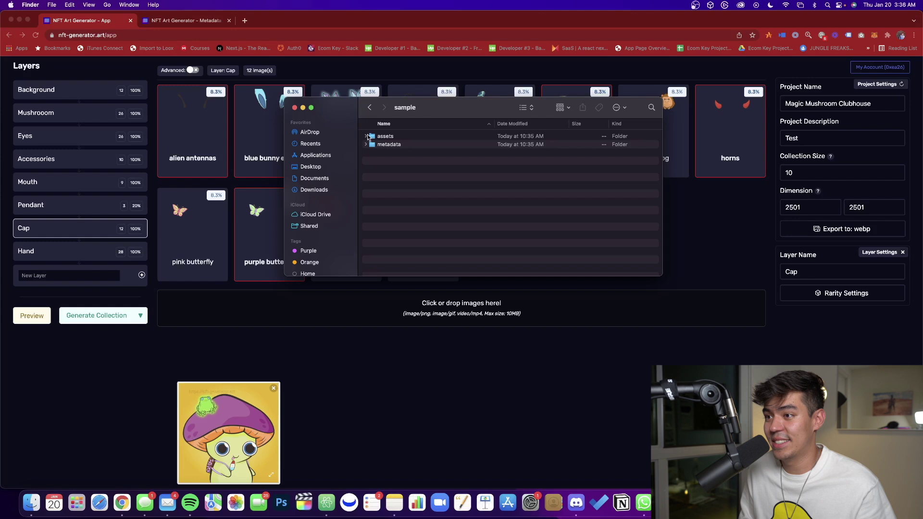
left_click(372, 137)
left_click(366, 136)
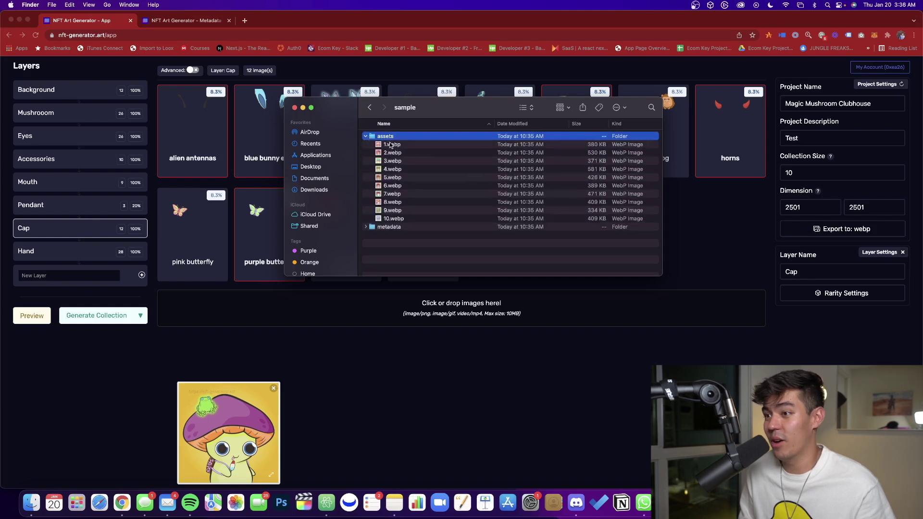
Preview 1.webp in Quick Look and flip through the generated images, such as 5.webp and 6.webp.
left_click(389, 142)
key("space")
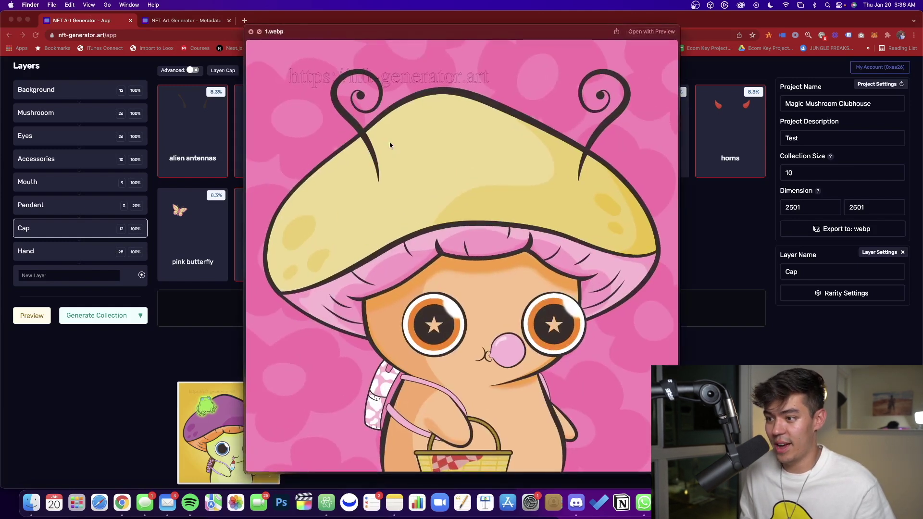
key("Down")
key("Down")
key("Down")
key("Down")
key("Down")
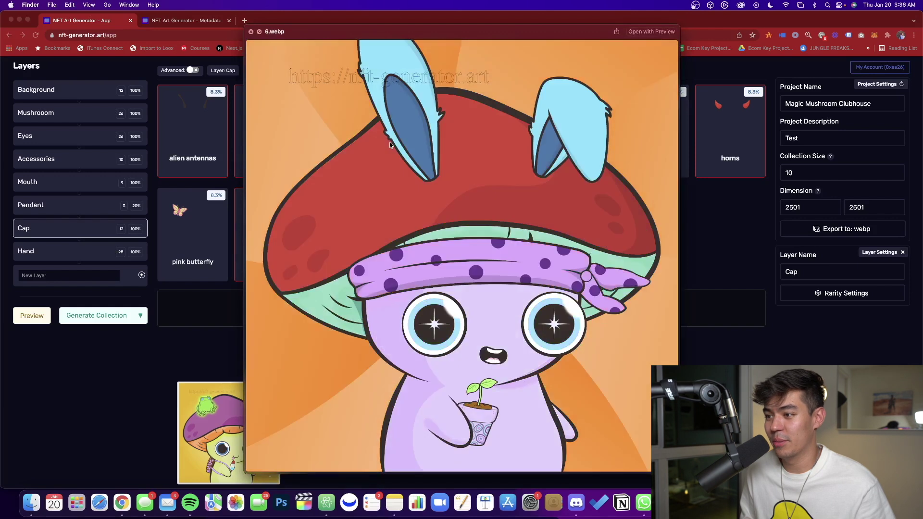
key("Up")
key("Down")
key("Down")
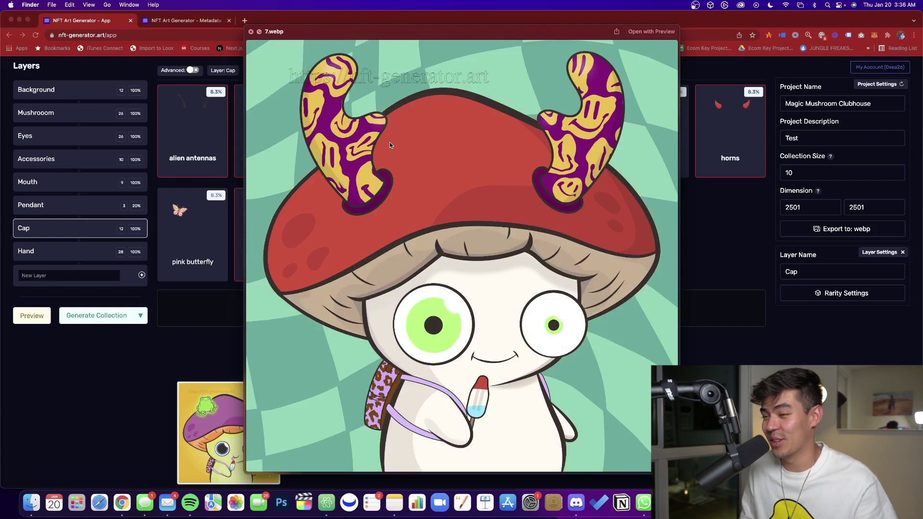
key("space")
Expand the metadata folder and select the 1.json metadata file.
left_click(368, 227)
scroll(427, 218, "down", 3)
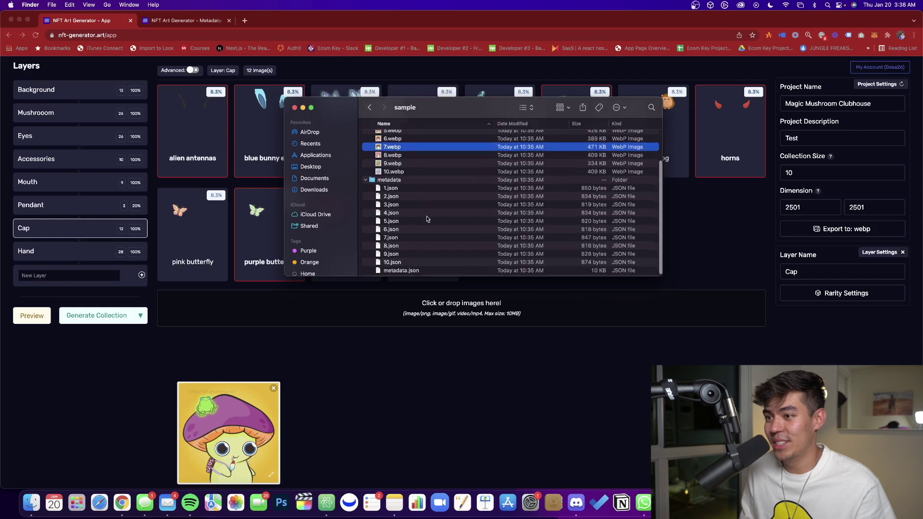
left_click(404, 189)
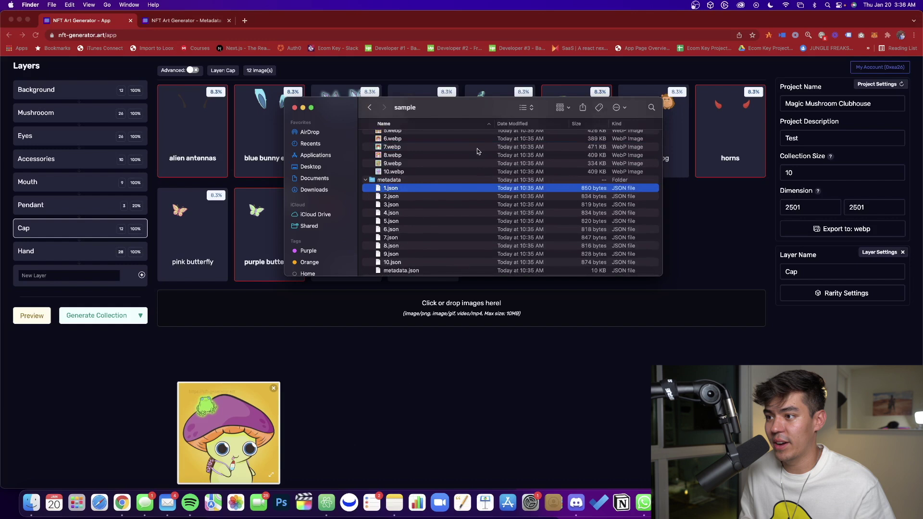
Open 1.json in the Atom text editor by dropping it on Atom's dock icon.
left_click_drag(432, 189, 331, 509)
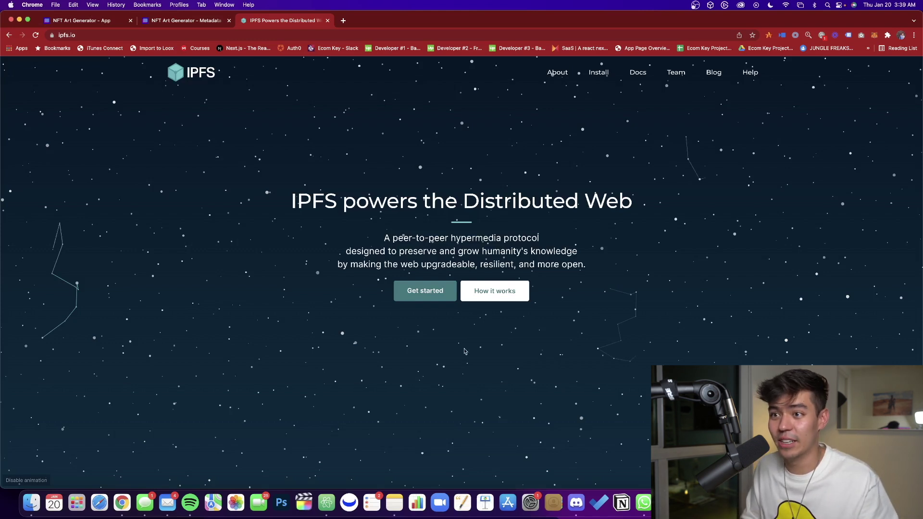
Jump to the Install IPFS section of the ipfs.io website.
left_click(601, 76)
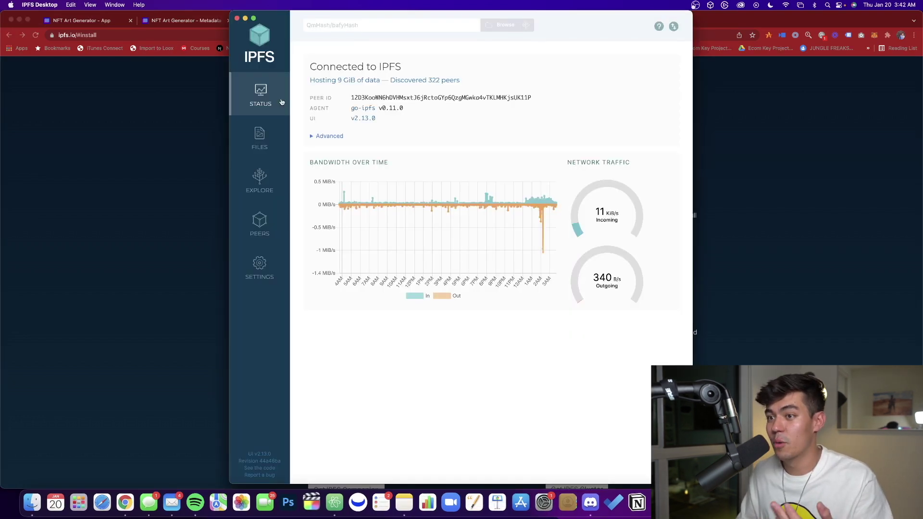
Import the mmc-test folder from the sample folder into IPFS Desktop Files.
left_click(259, 135)
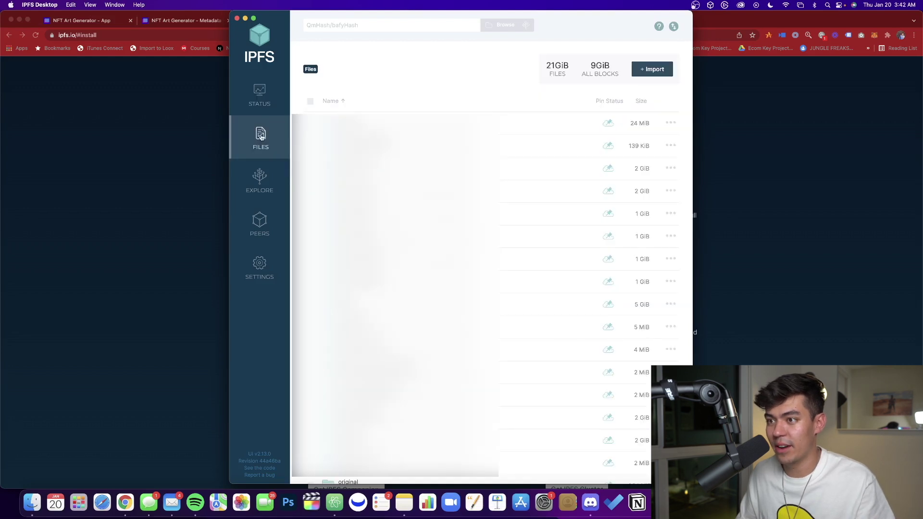
left_click(641, 74)
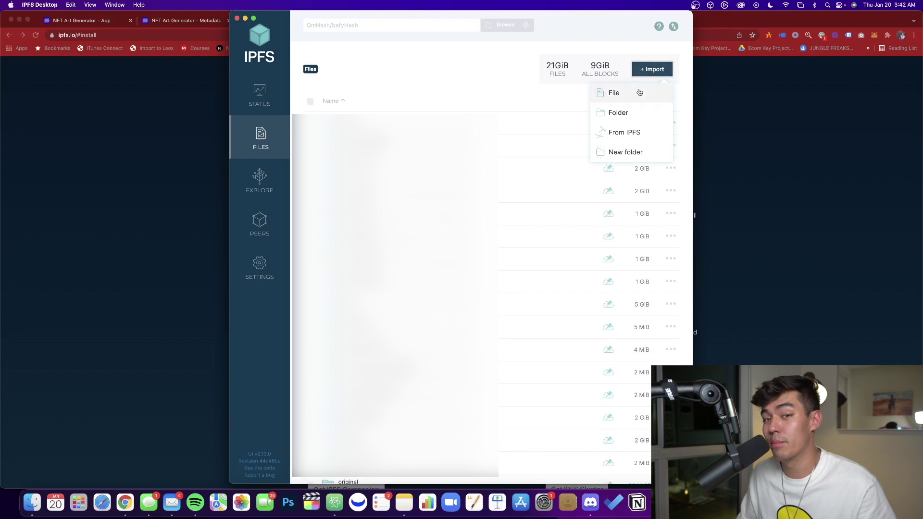
left_click(620, 114)
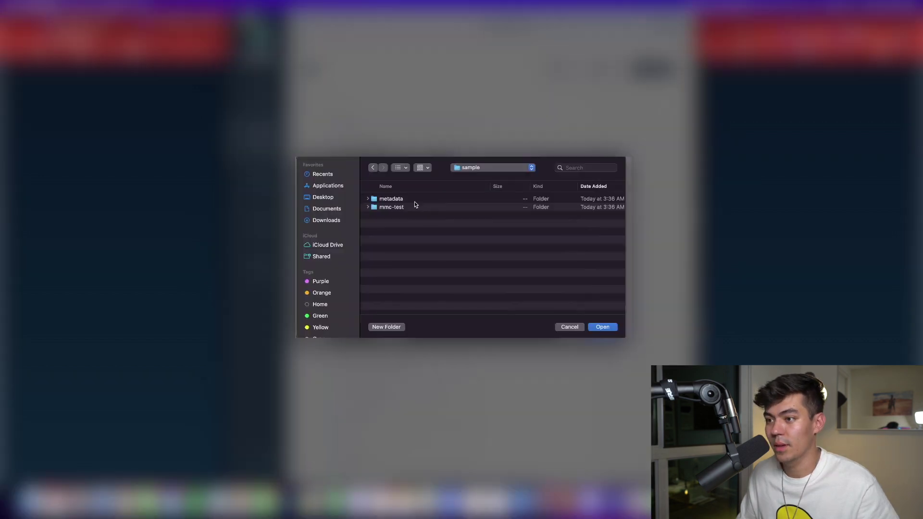
left_click(366, 207)
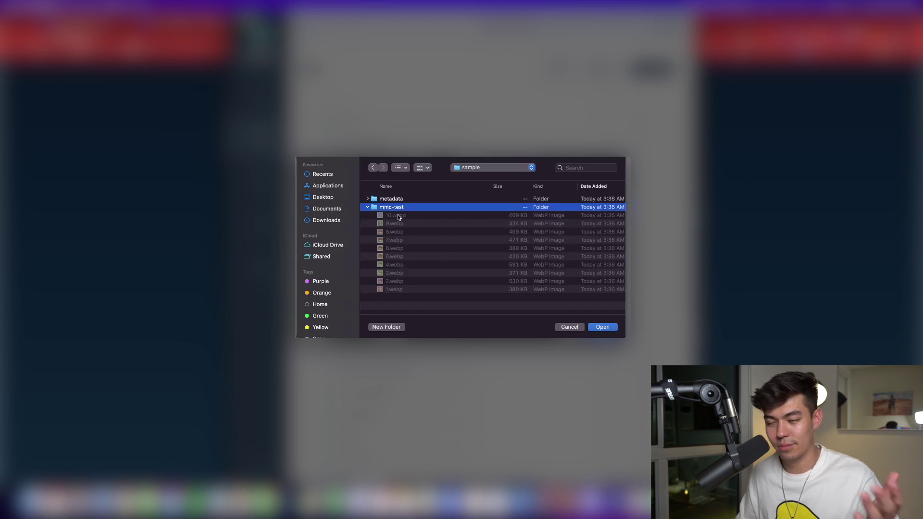
left_click(368, 207)
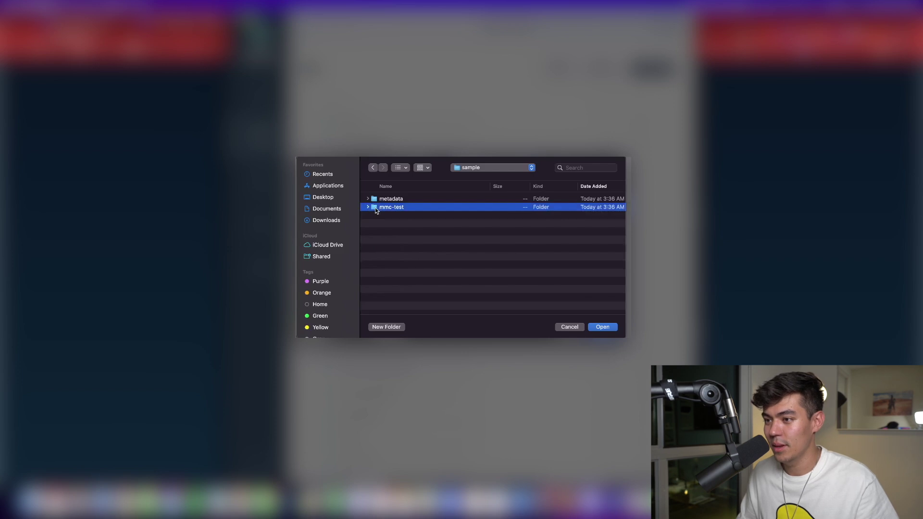
left_click(598, 326)
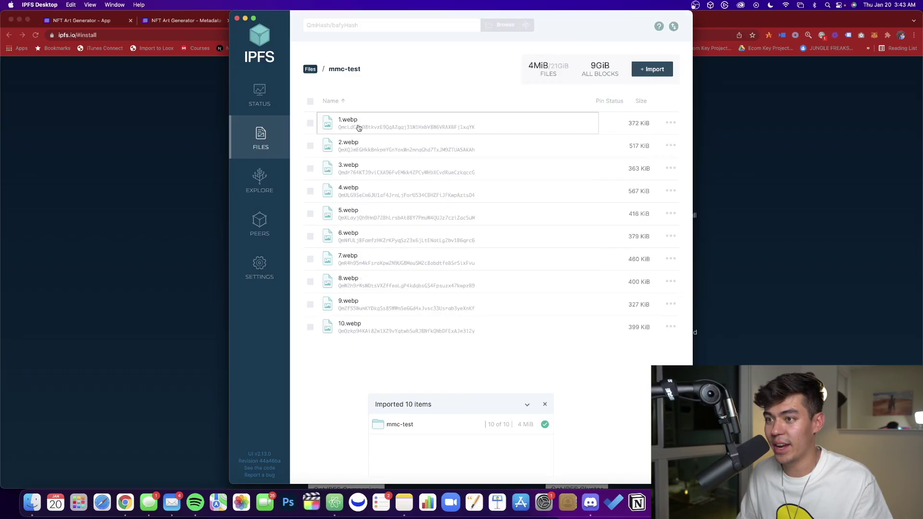
Show the actions menu for the 4 MiB mmc-test folder in the Files list.
left_click(357, 125)
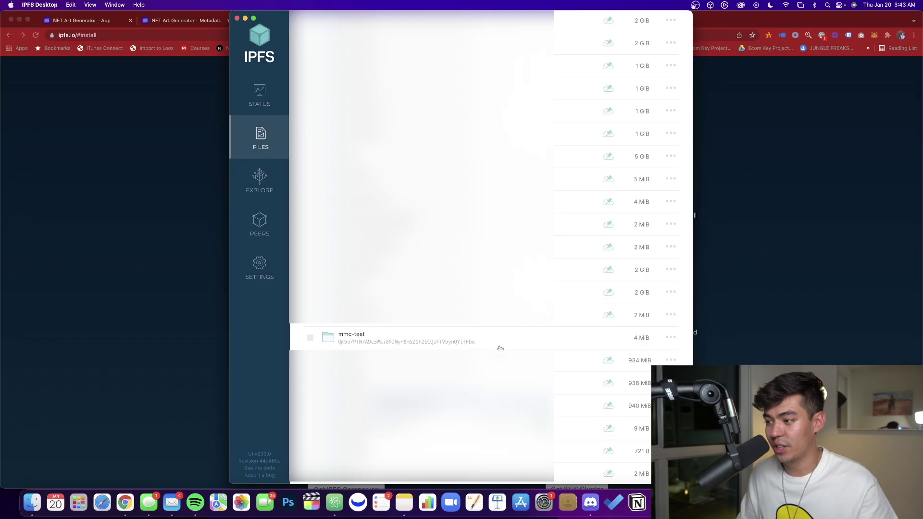
left_click(671, 339)
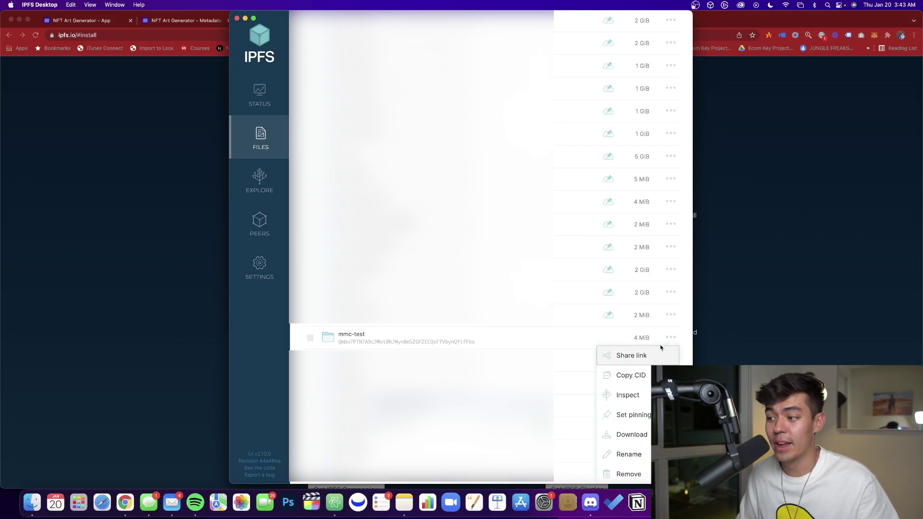